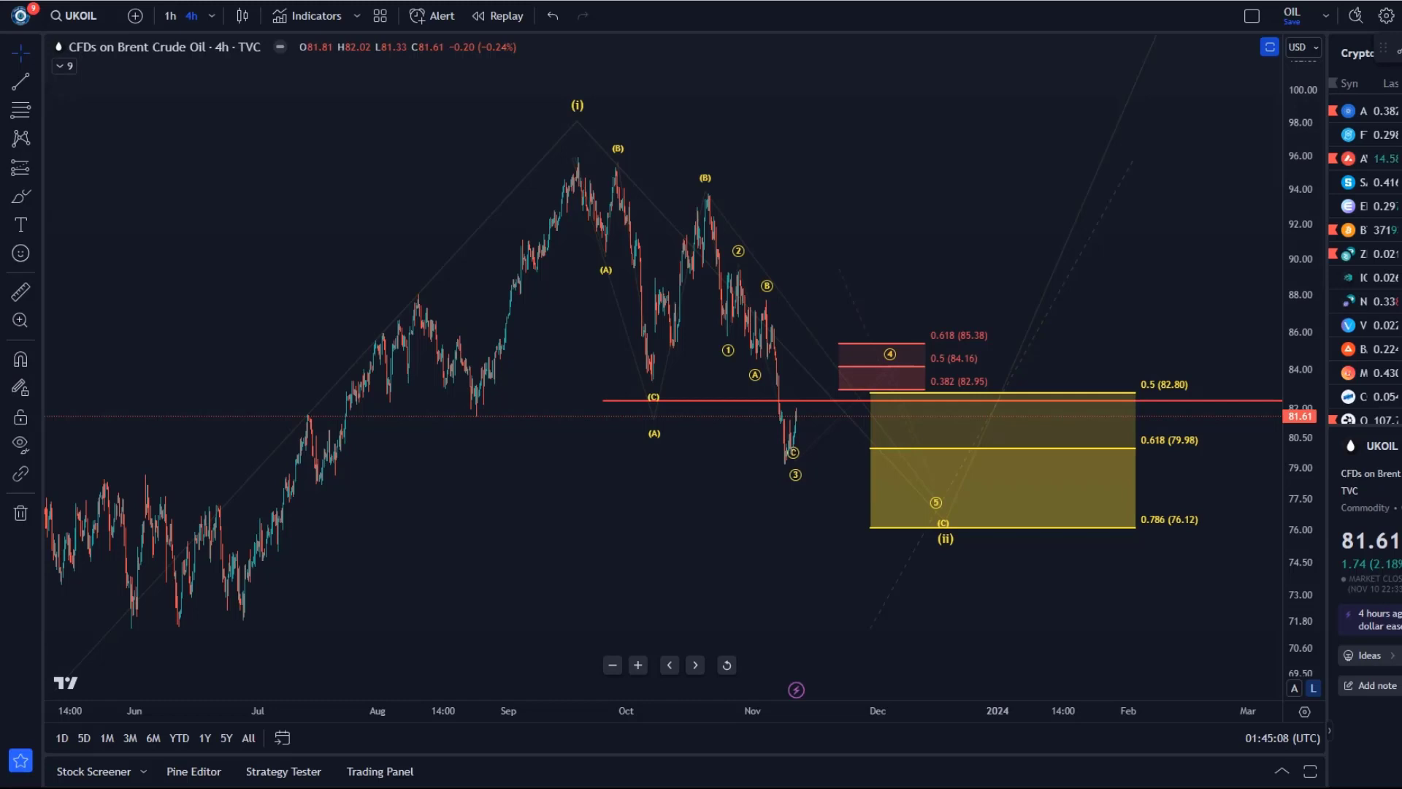
Shift the dashed trendline and yellow Fib zone two bars earlier.
left_click(782, 496)
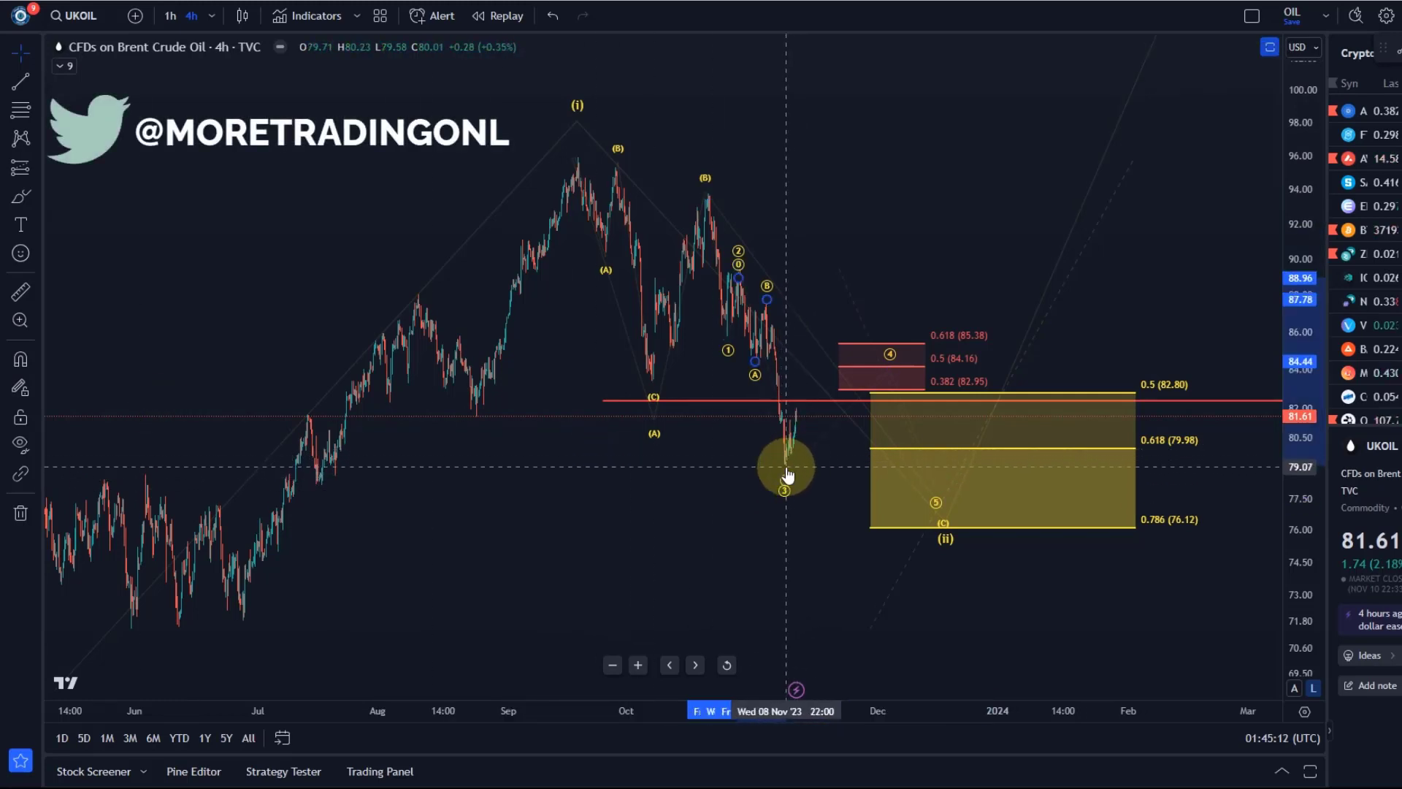
scroll(774, 485, "up", 2)
left_click(626, 504)
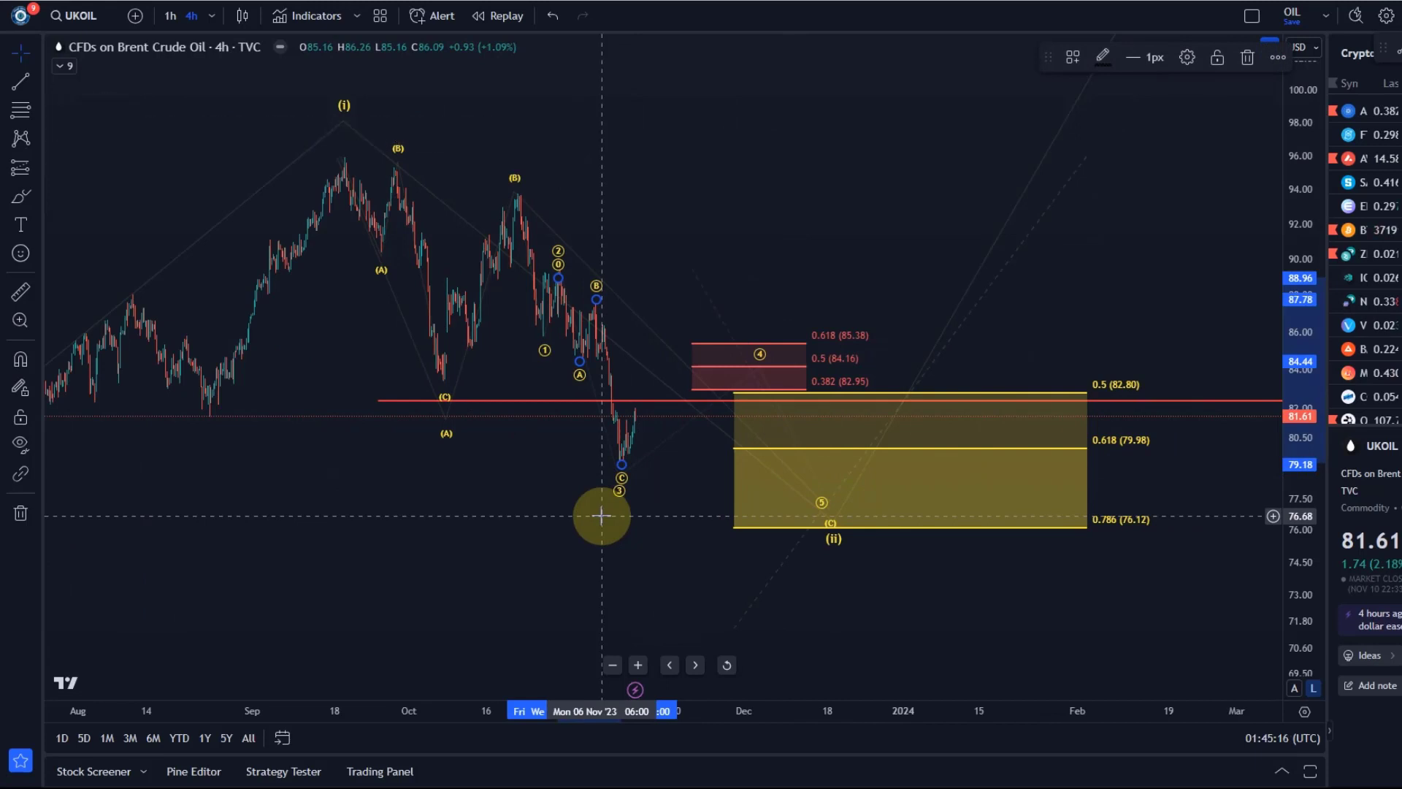
left_click(809, 539)
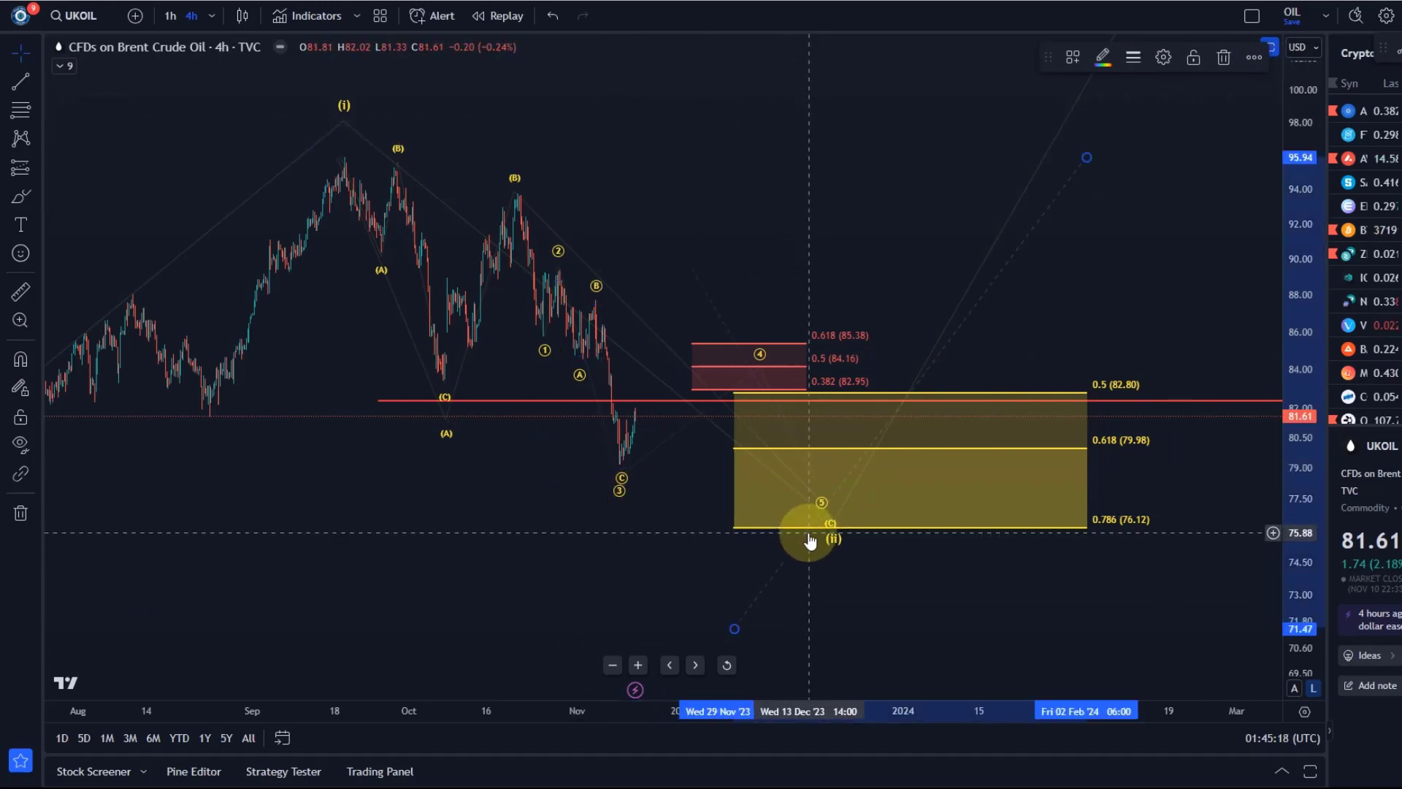
key("Left")
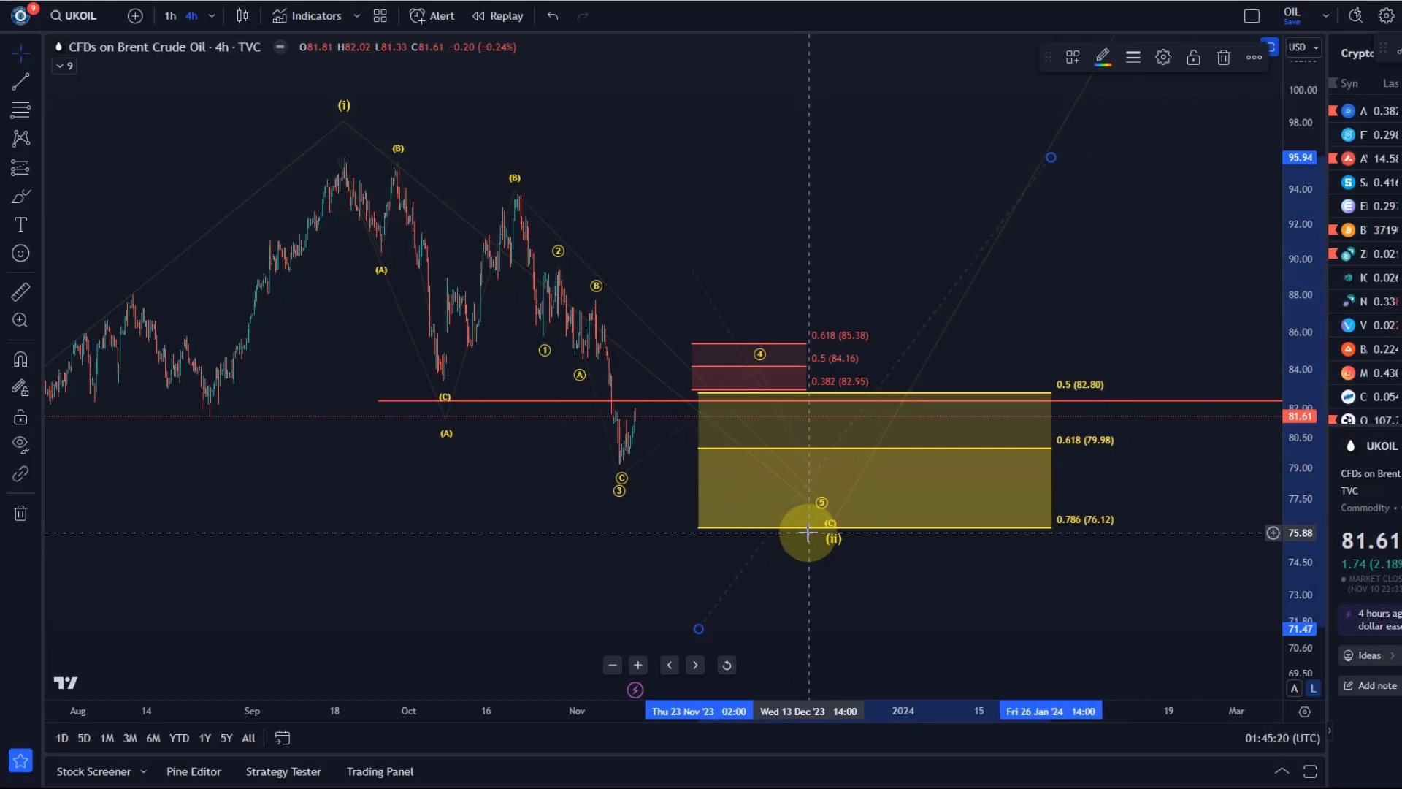
key("Left")
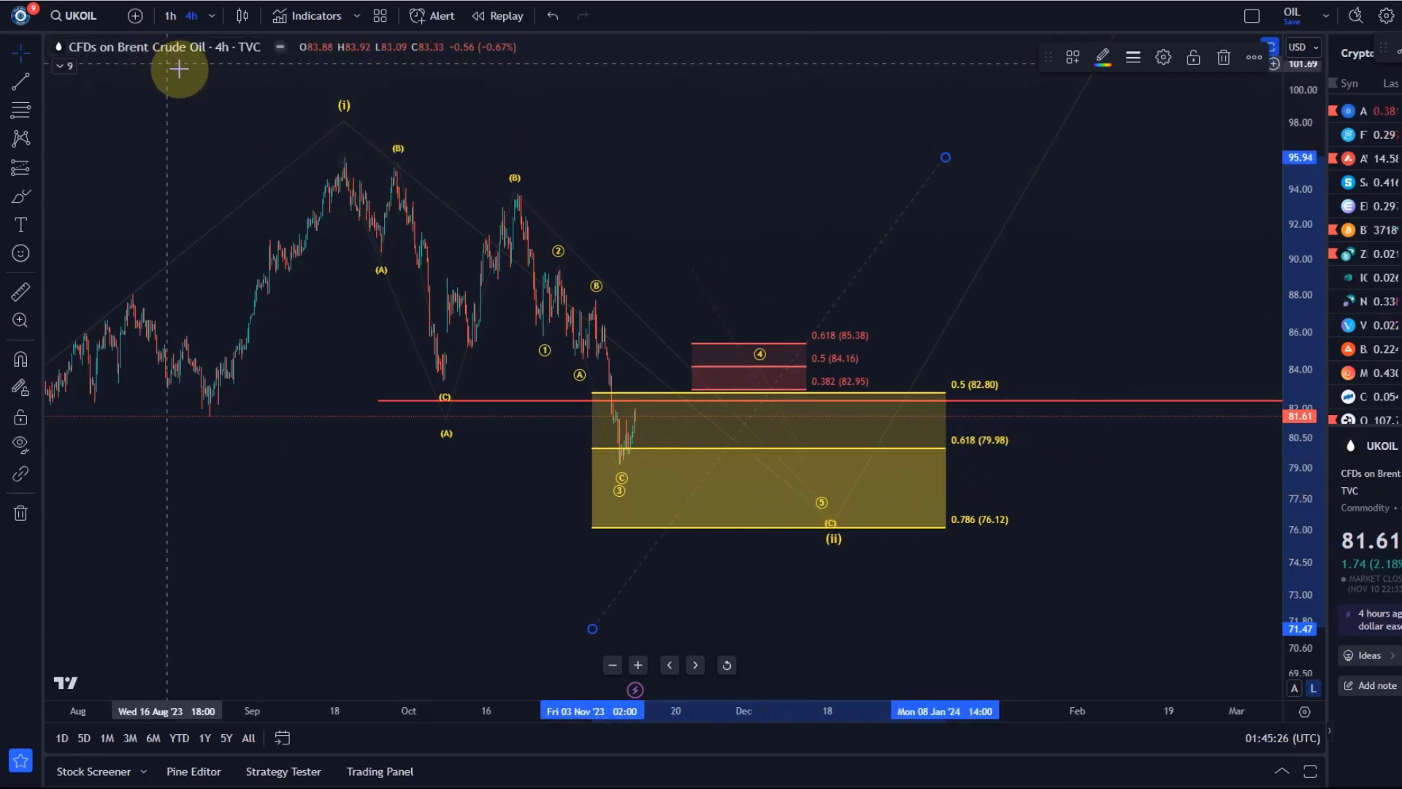
Move the Elliott wave ④ point slightly lower while viewing earlier price history.
left_click_drag(754, 138, 847, 163)
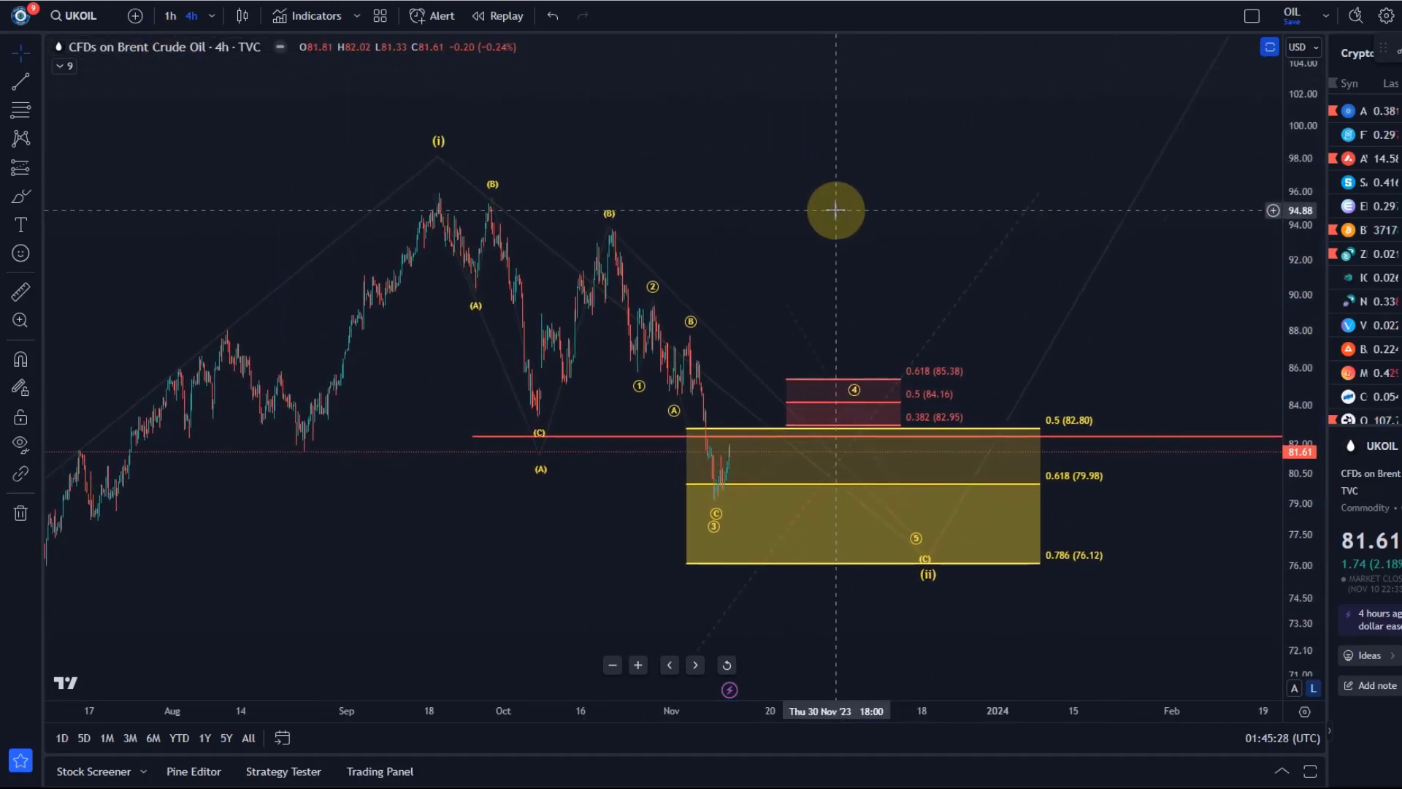
scroll(254, 410, "down", 2)
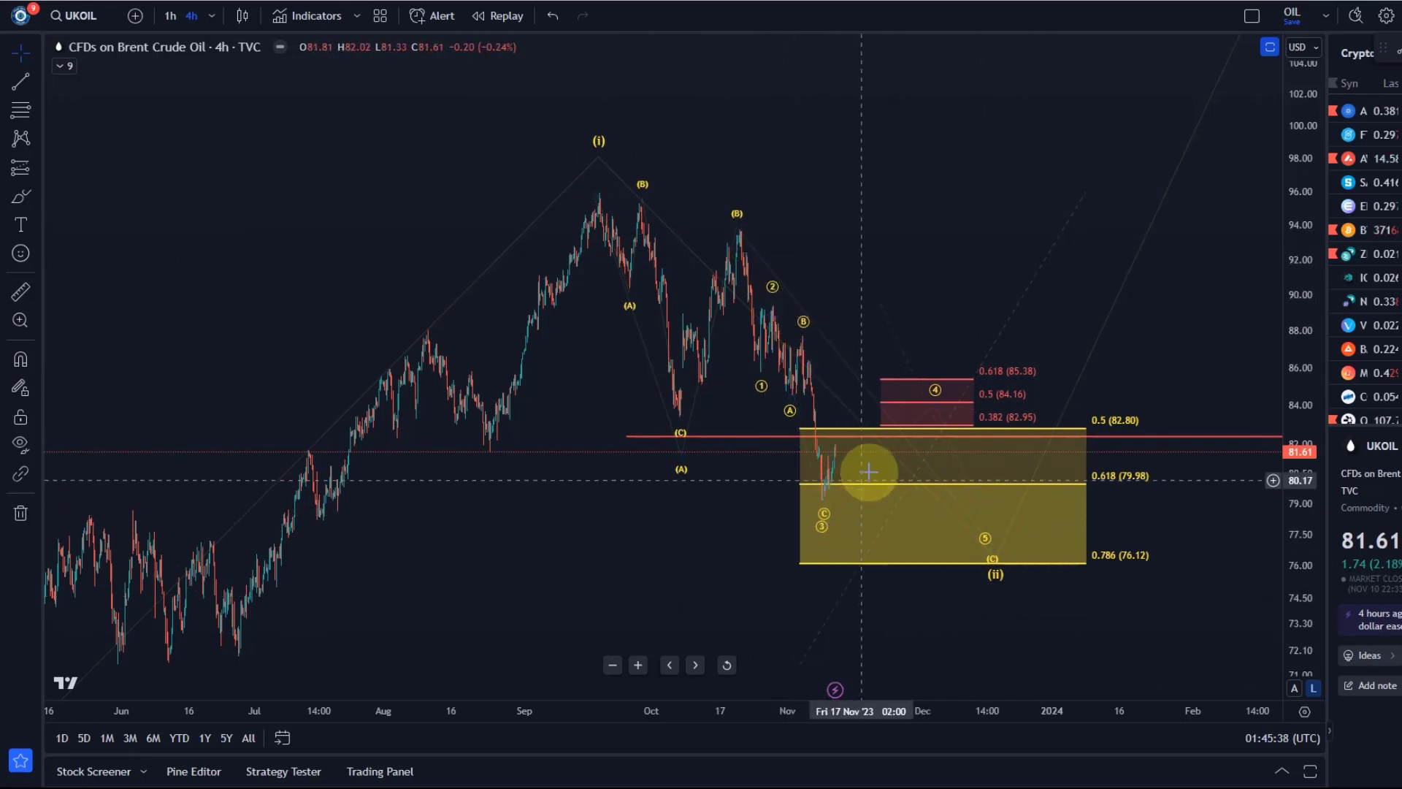
left_click_drag(934, 401, 932, 428)
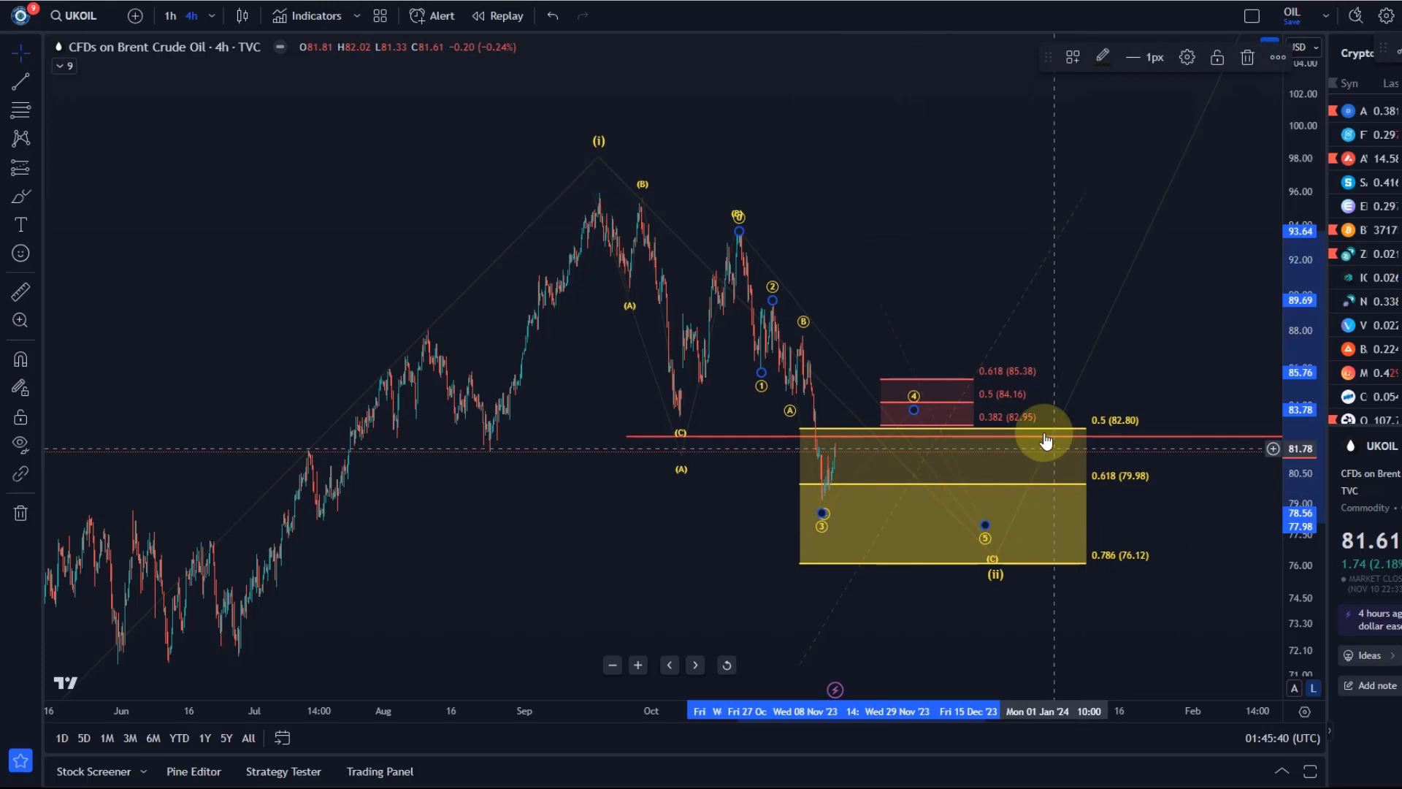
left_click(969, 498)
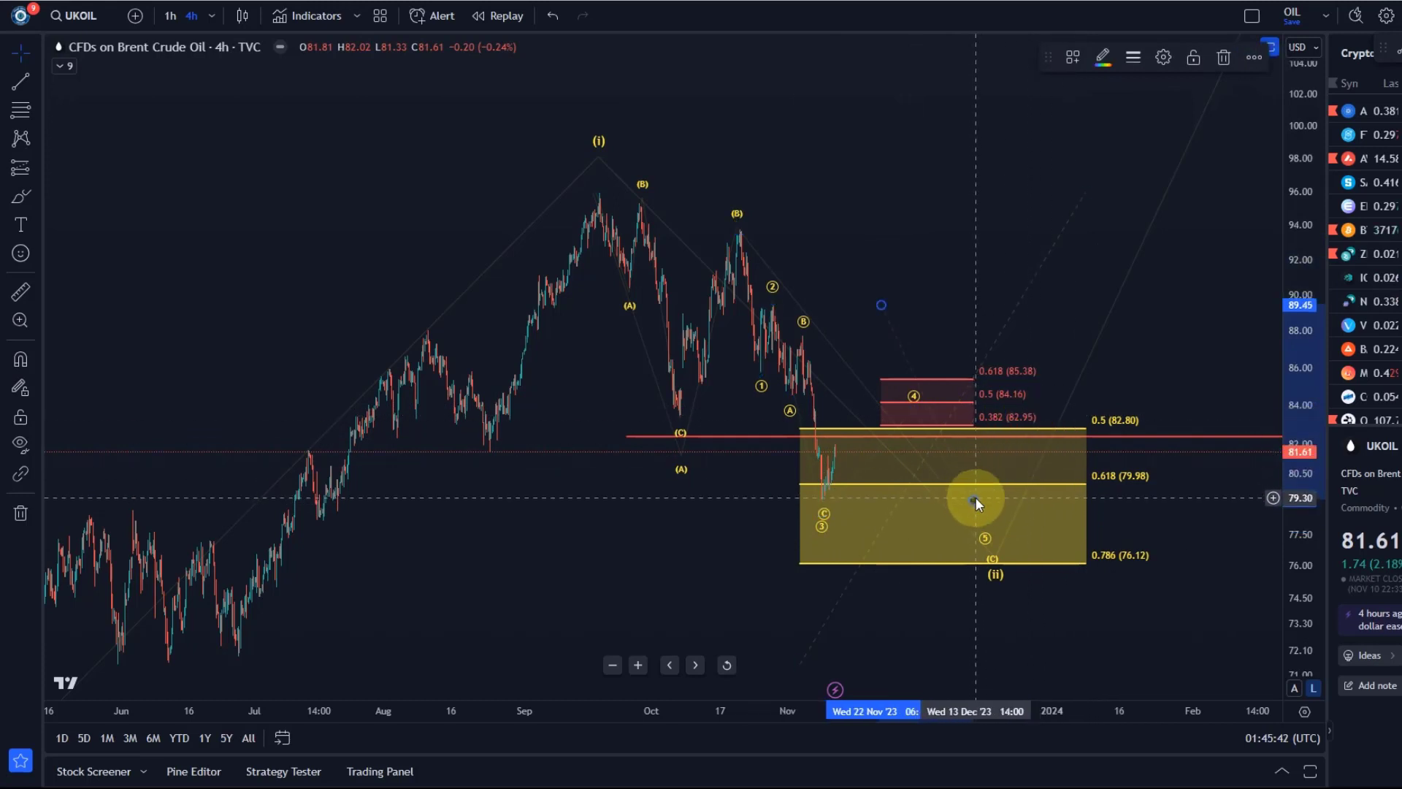
left_click(810, 479)
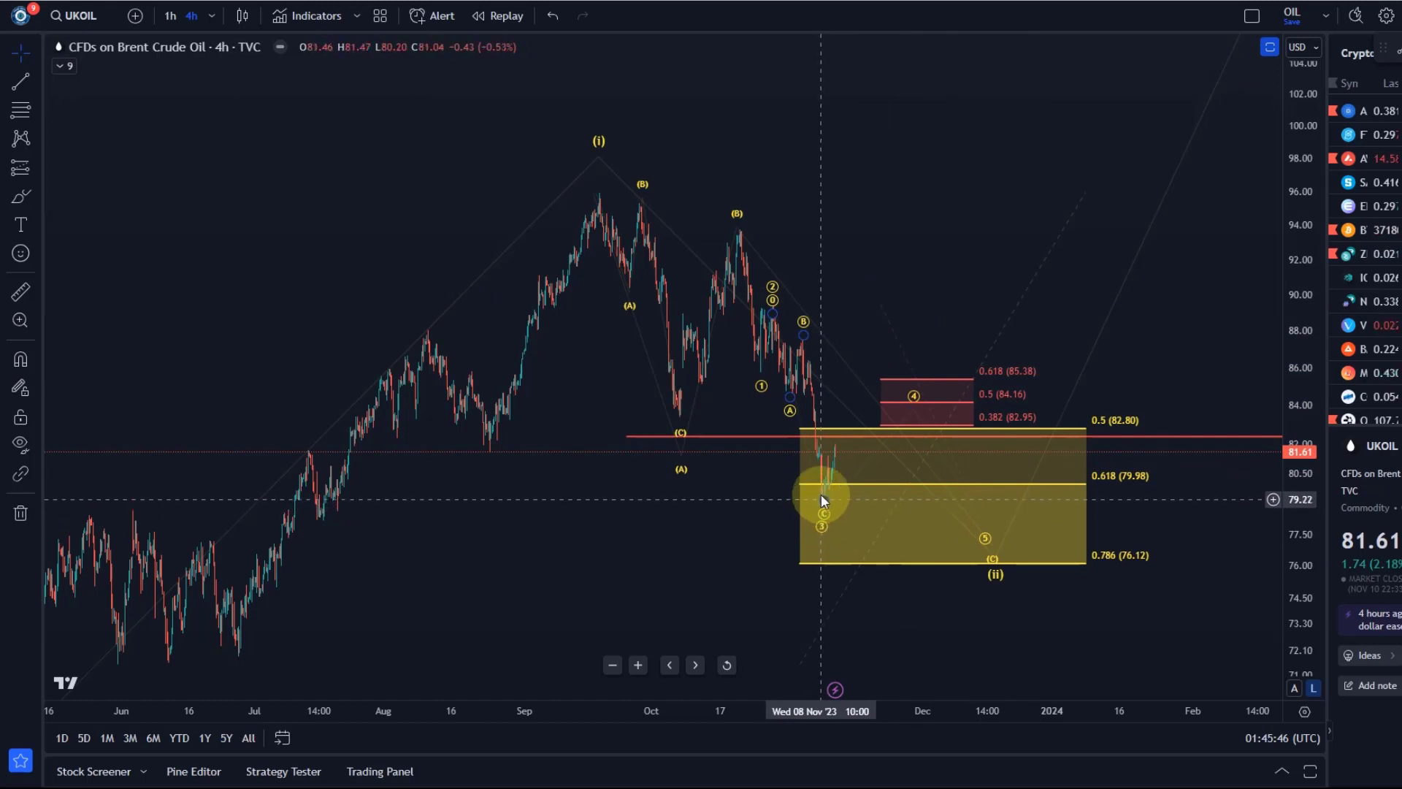
scroll(511, 540, "up", 5)
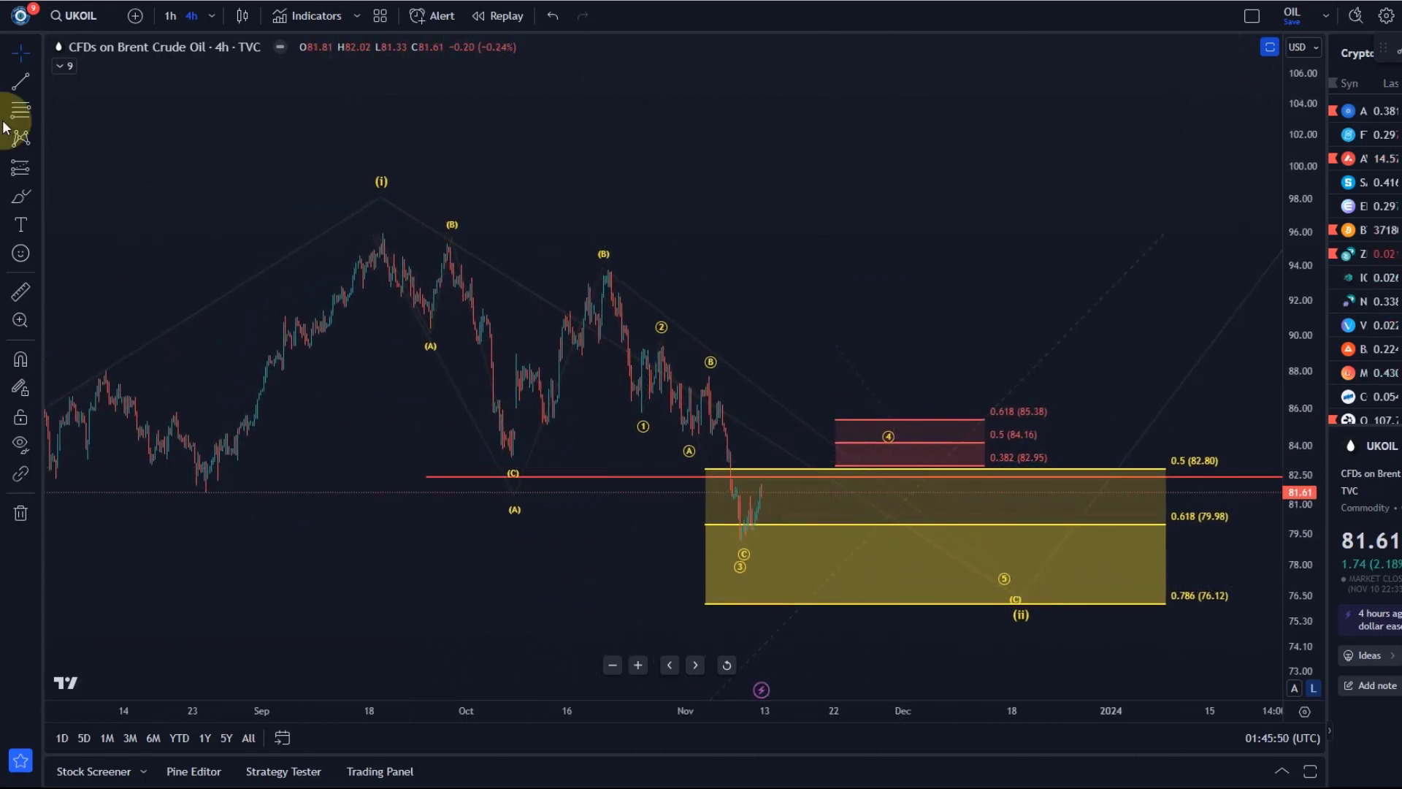
left_click(35, 114)
left_click(67, 158)
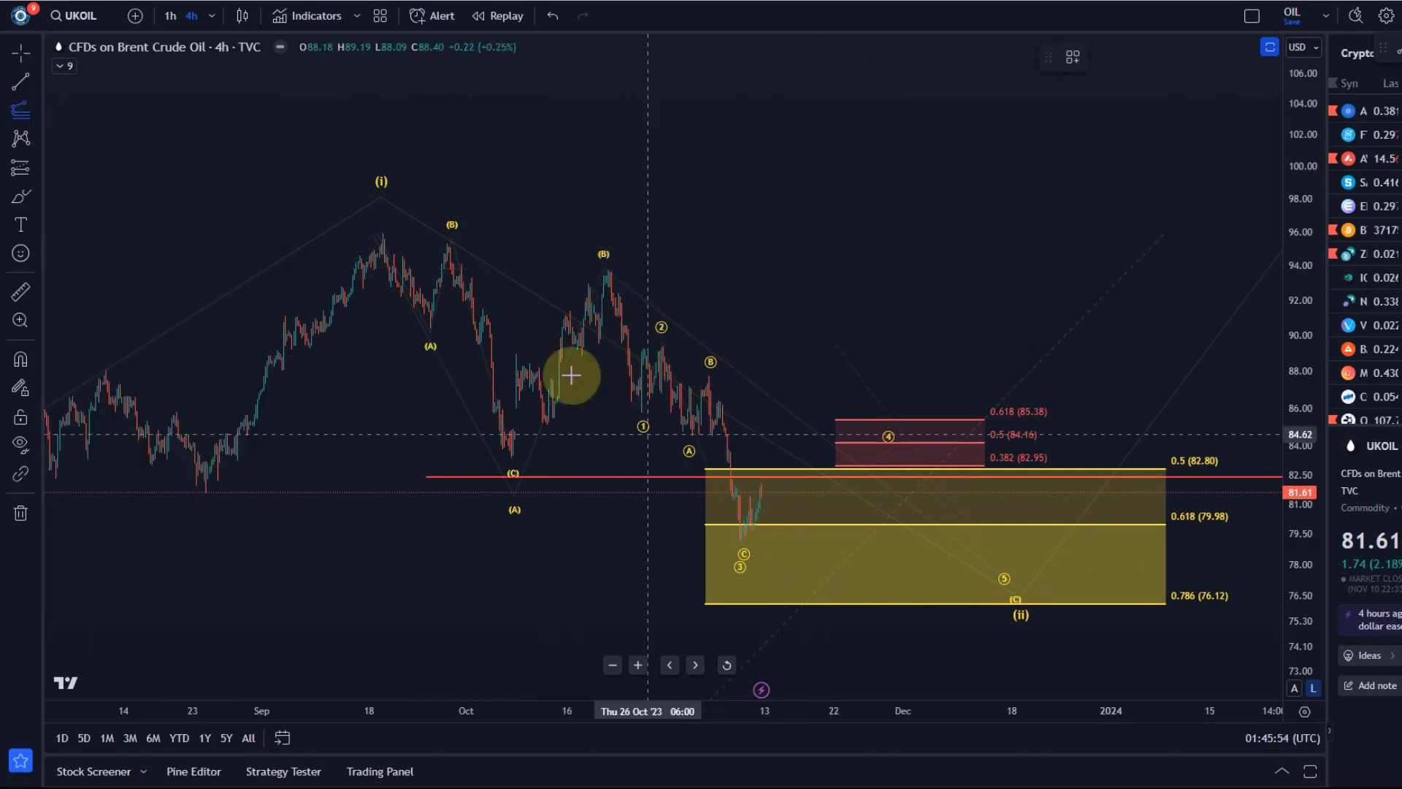
left_click(590, 270)
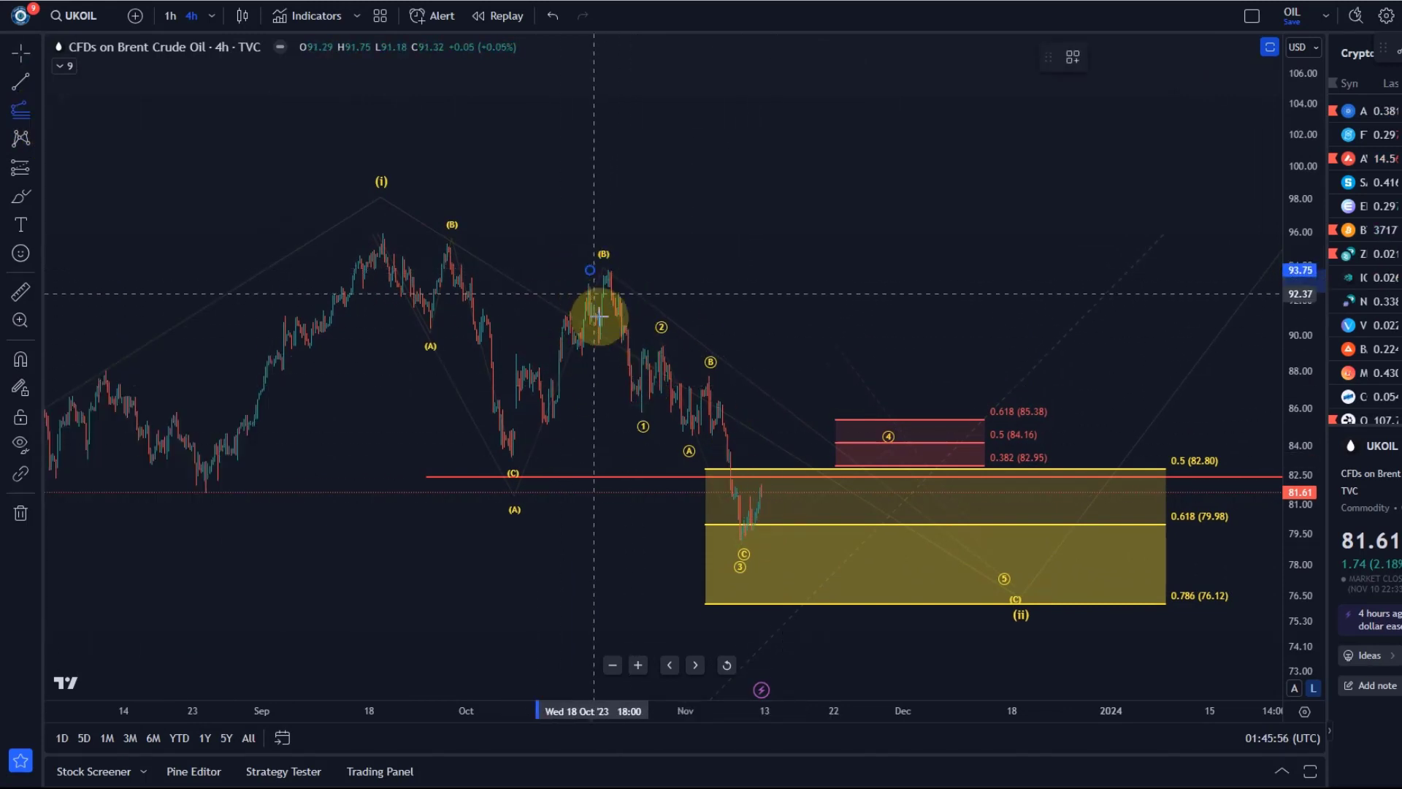
left_click(630, 414)
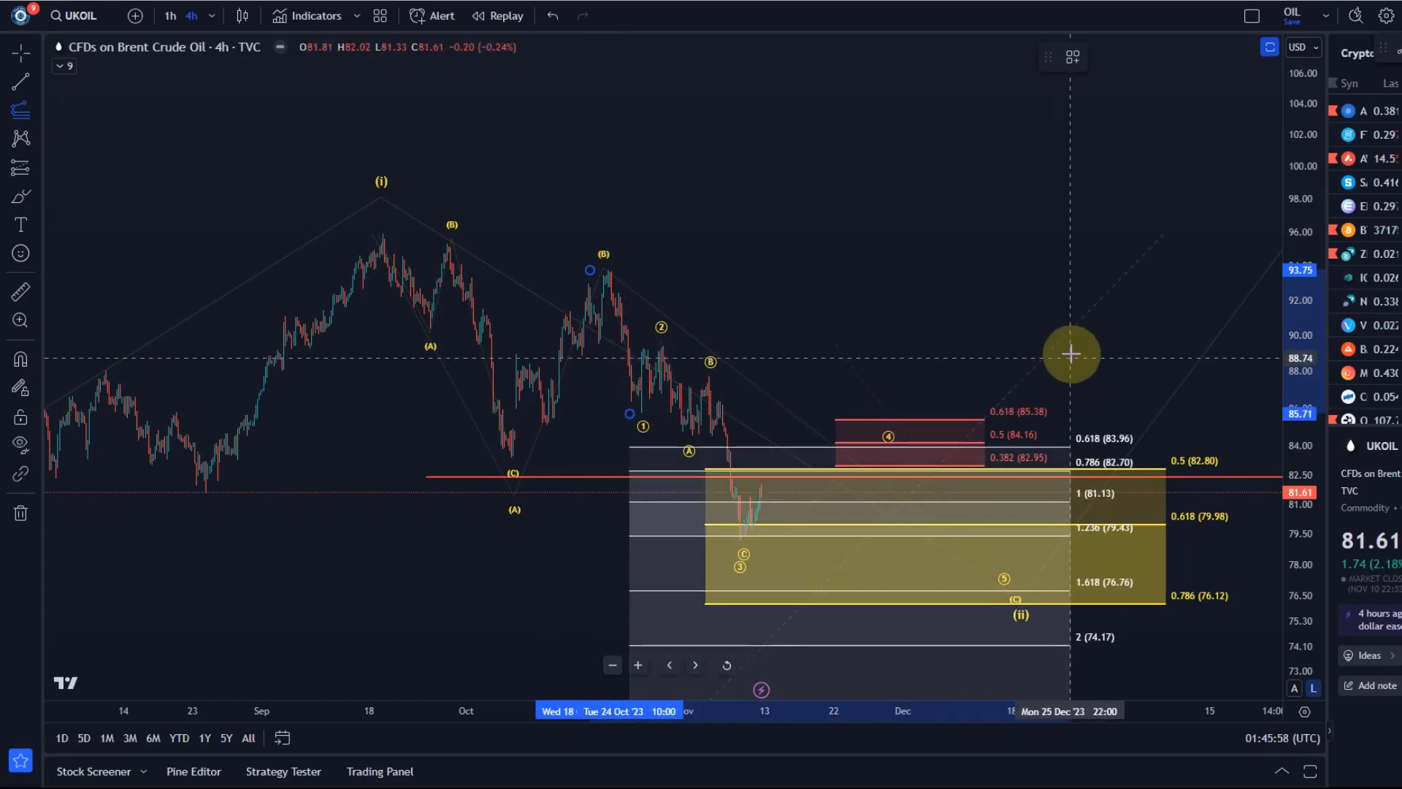
left_click(1064, 348)
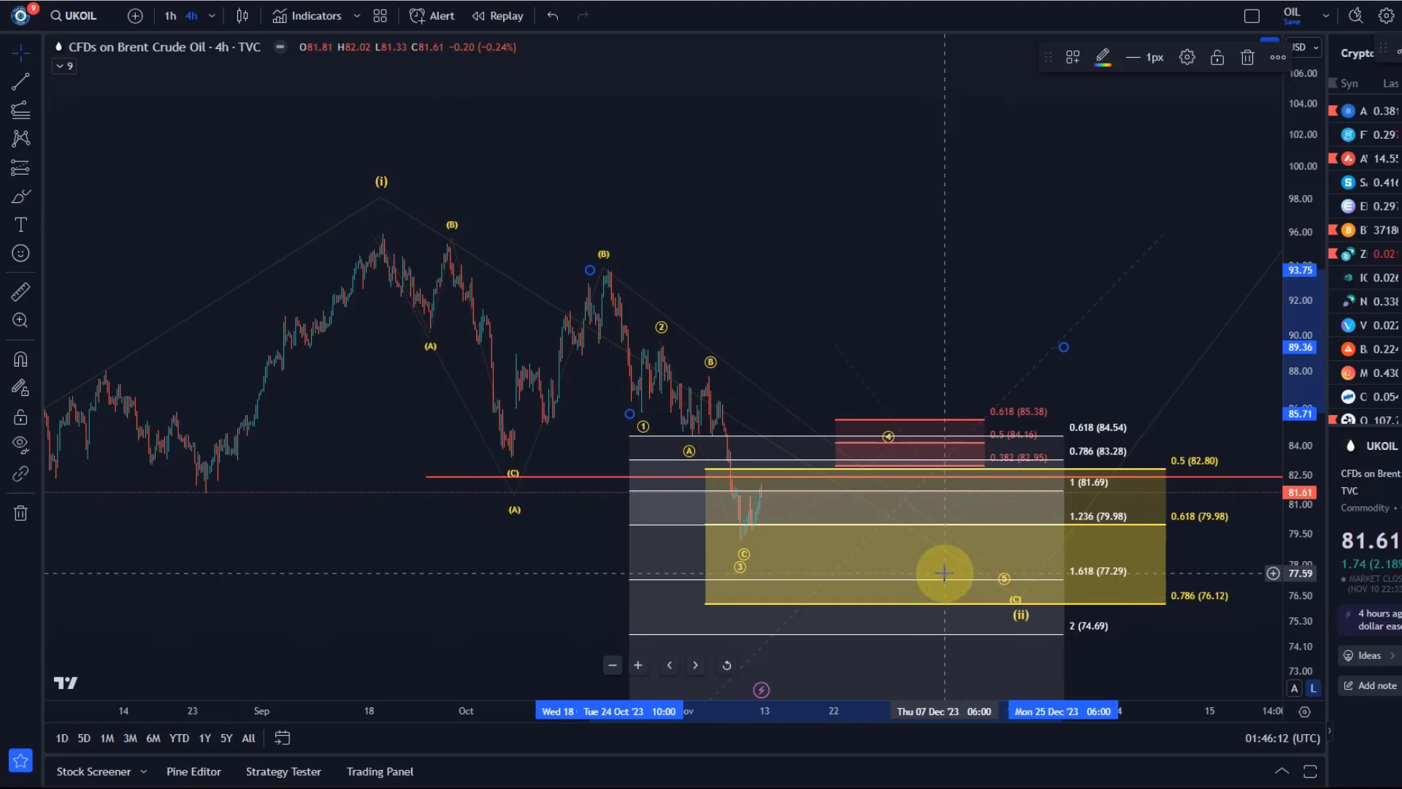
left_click(744, 541)
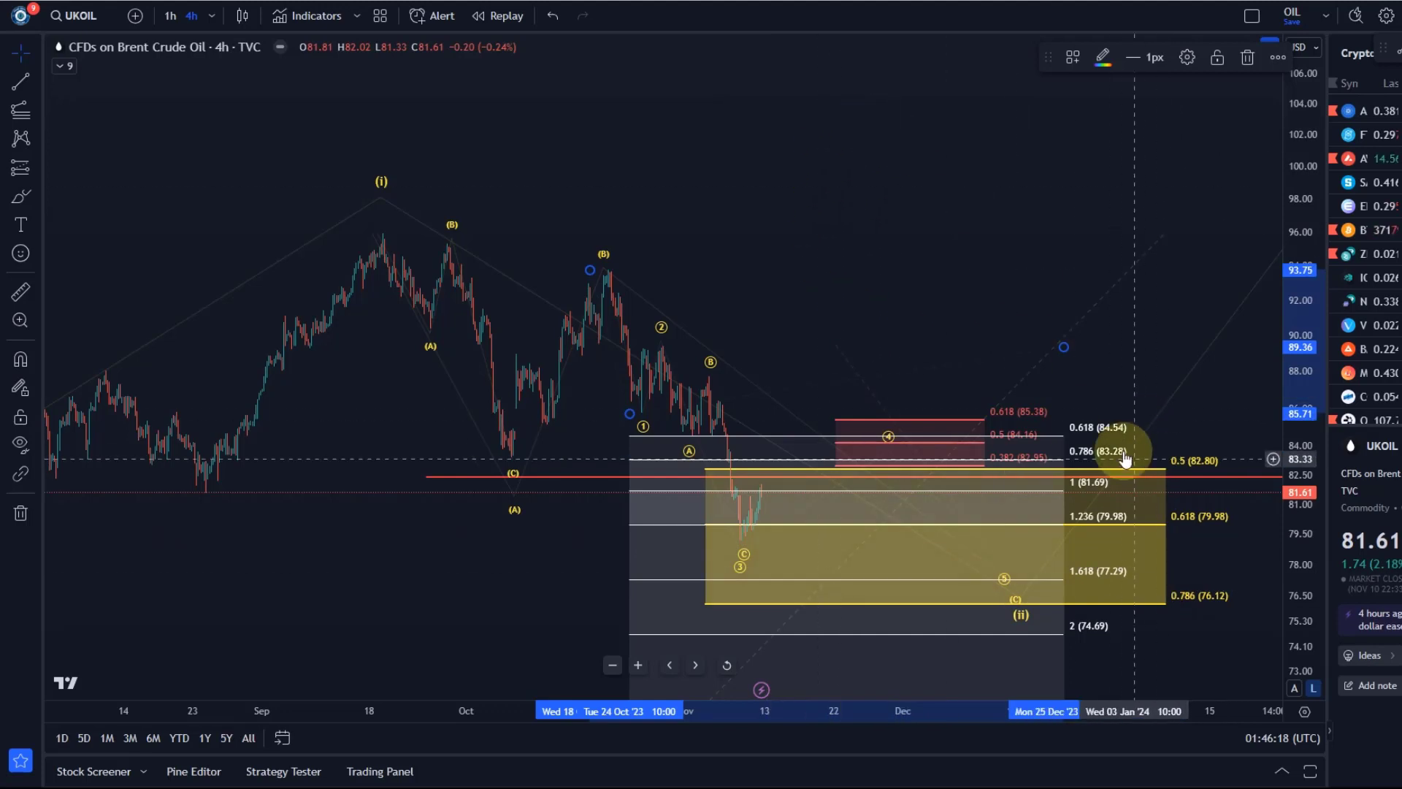
left_click(1188, 57)
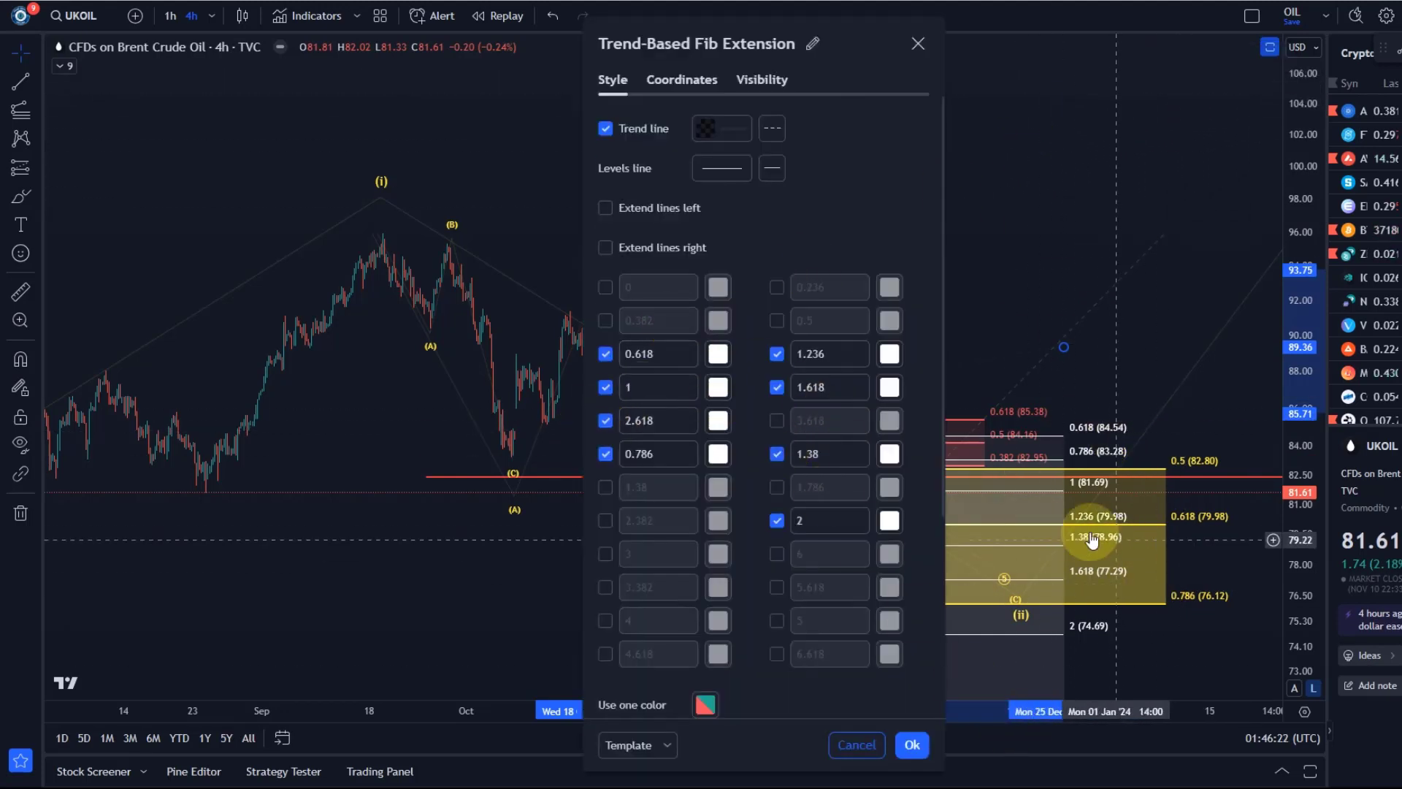
left_click(912, 744)
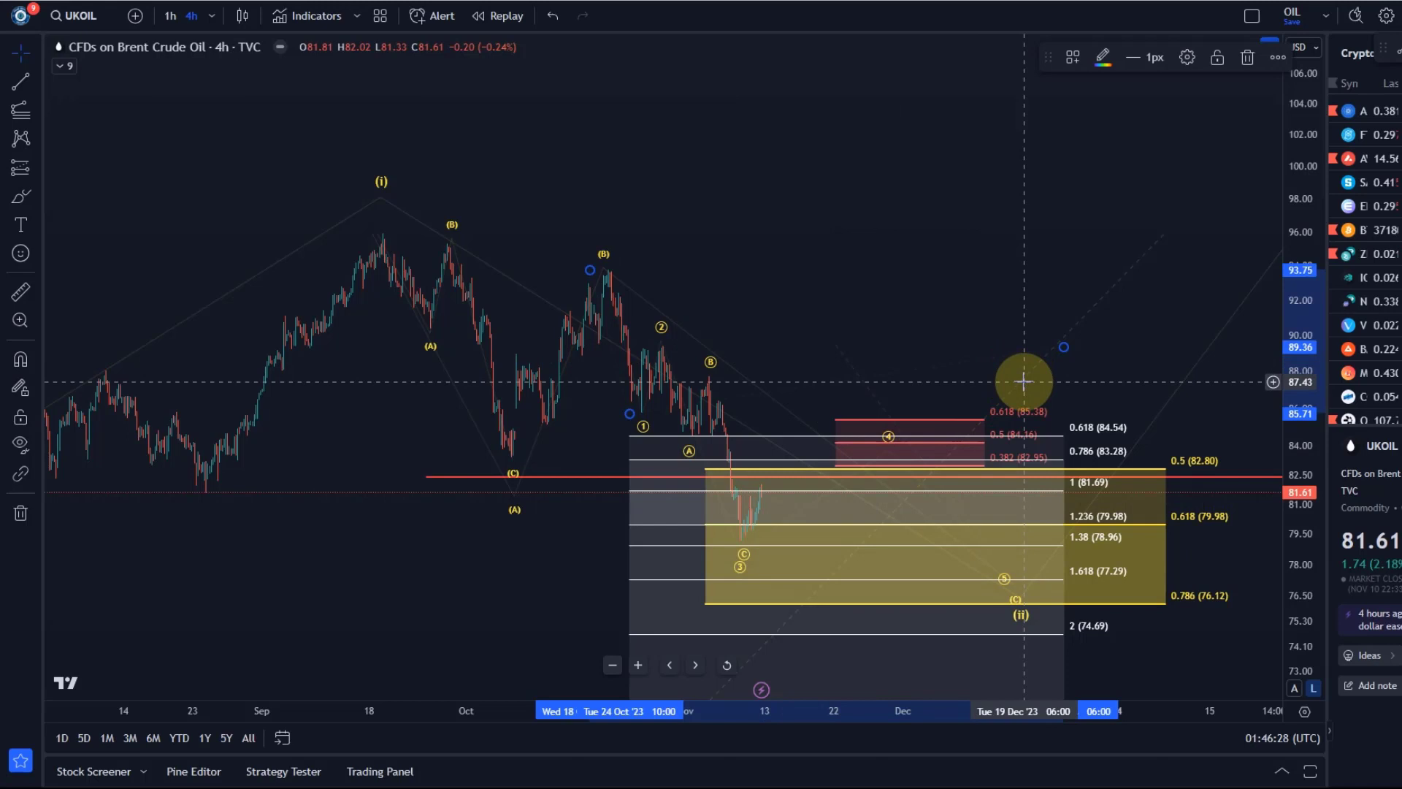
key("Delete")
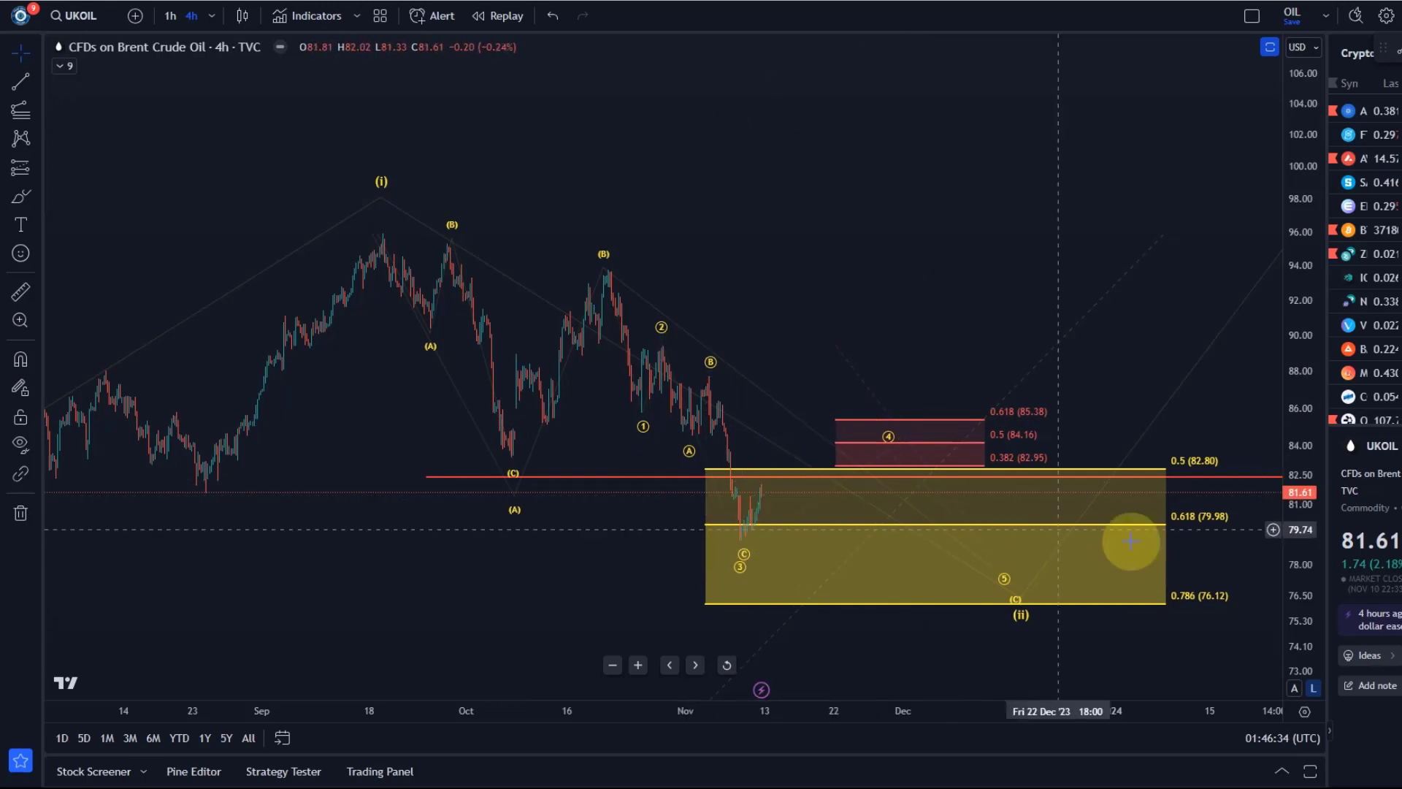
Stretch the price scale, zoom out and pan to show the Brent count from Y low to (i) peak.
left_click_drag(1296, 553, 1286, 467)
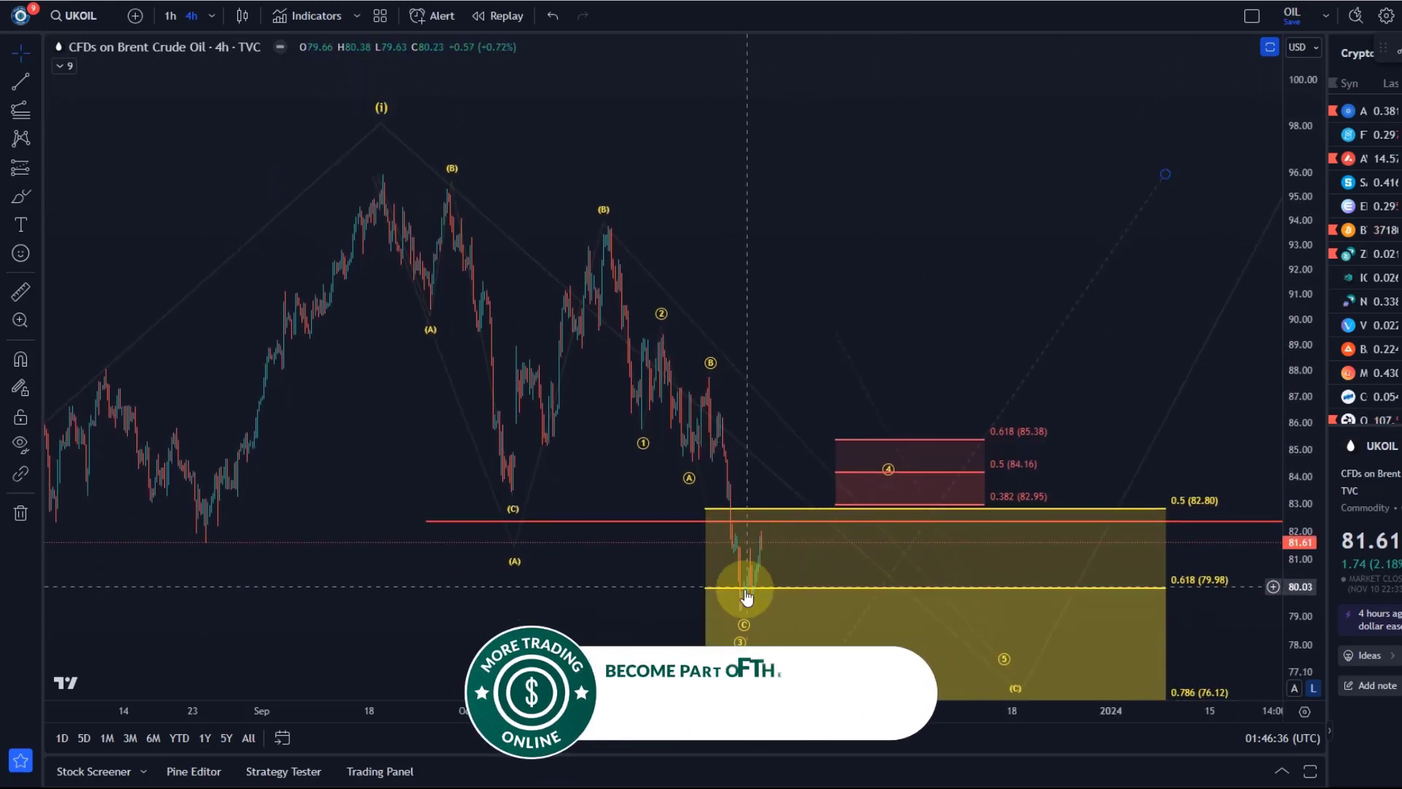
left_click_drag(858, 420, 826, 292)
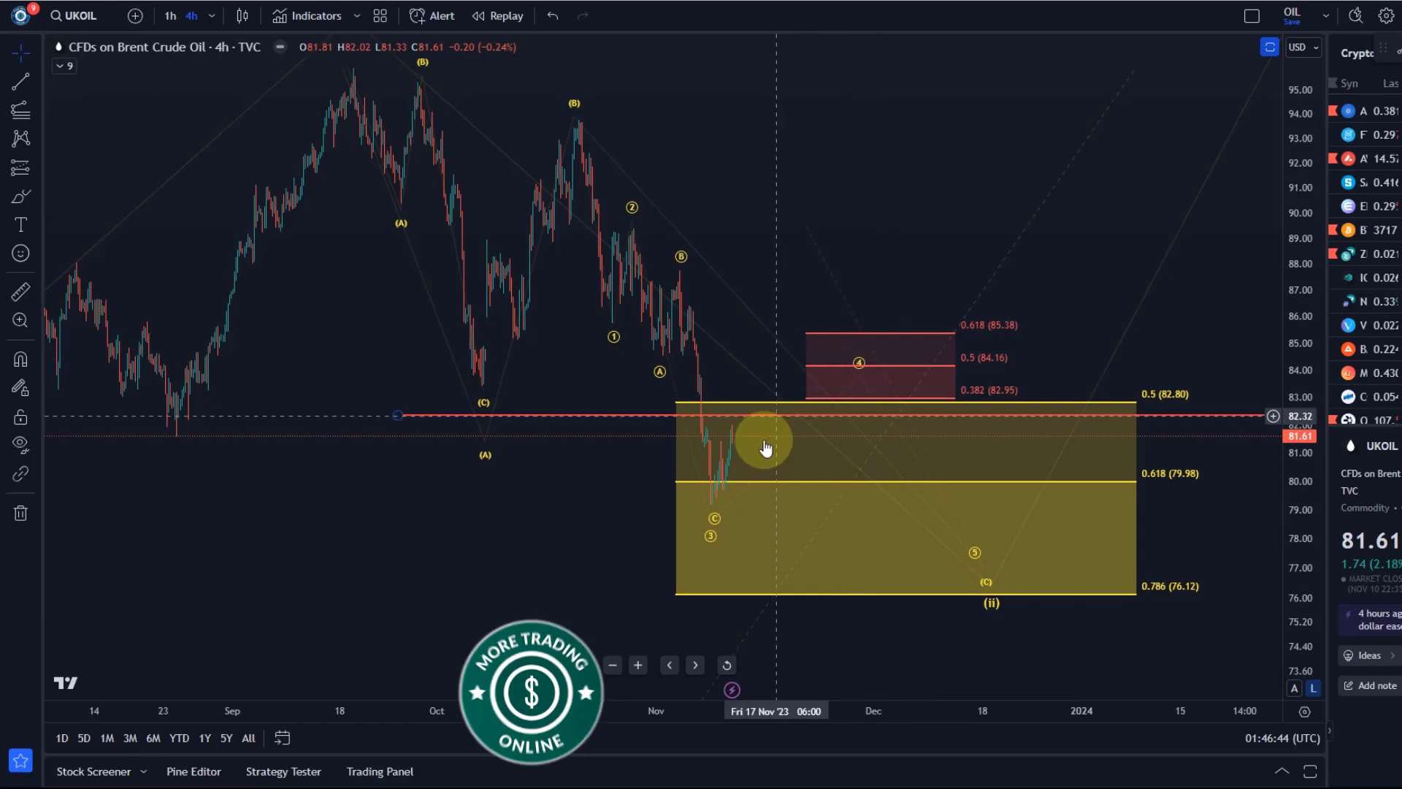
left_click(807, 613)
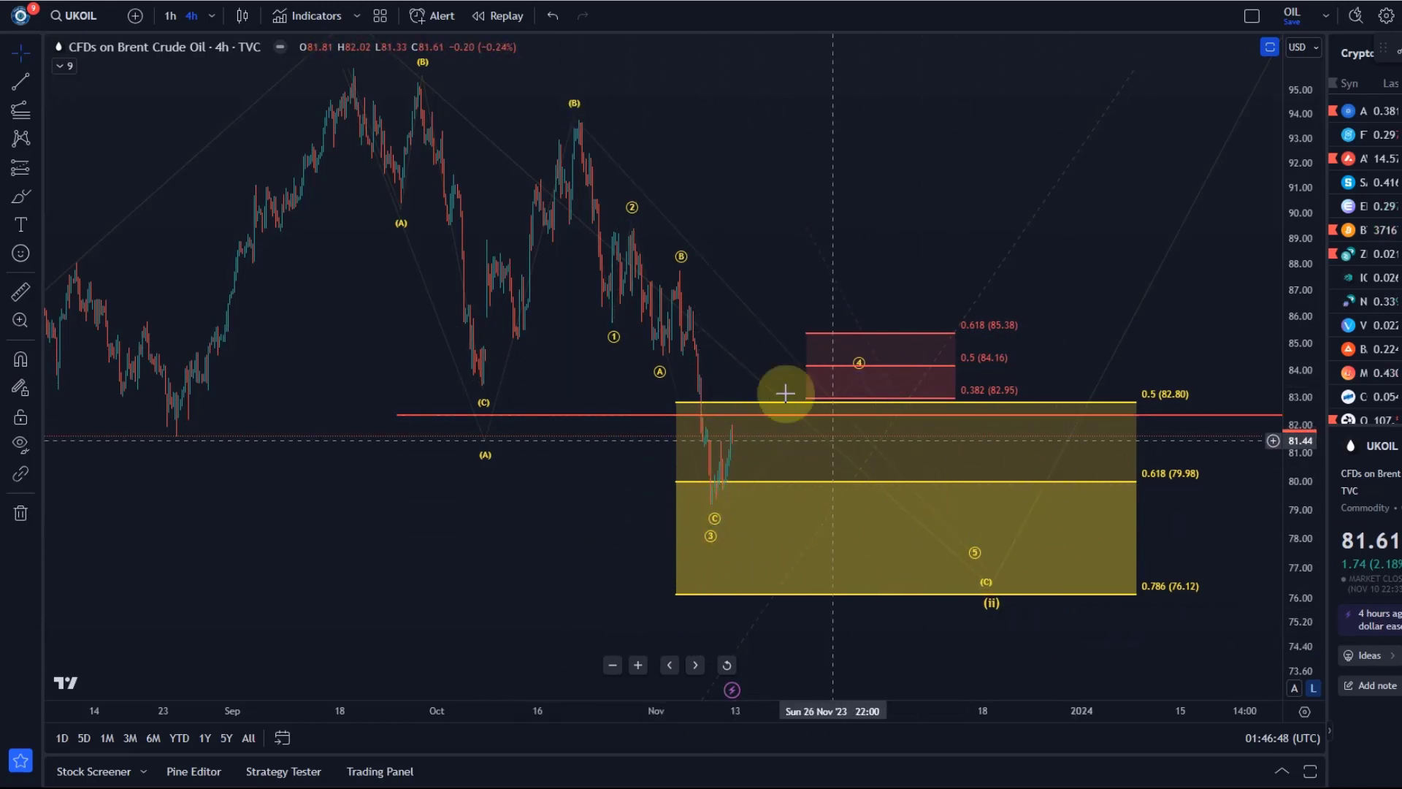
scroll(929, 175, "down", 5)
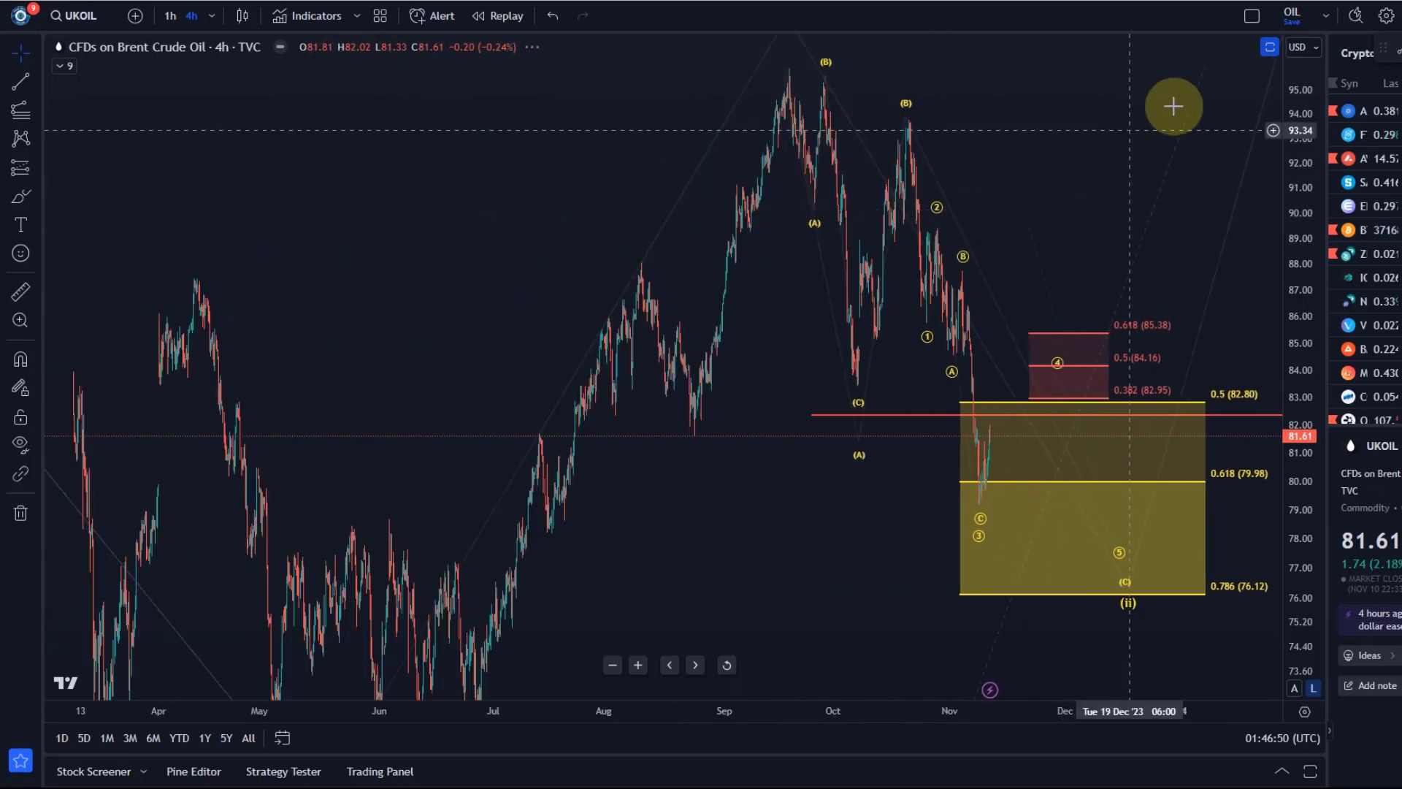
scroll(1286, 328, "down", 3)
left_click_drag(1048, 155, 977, 225)
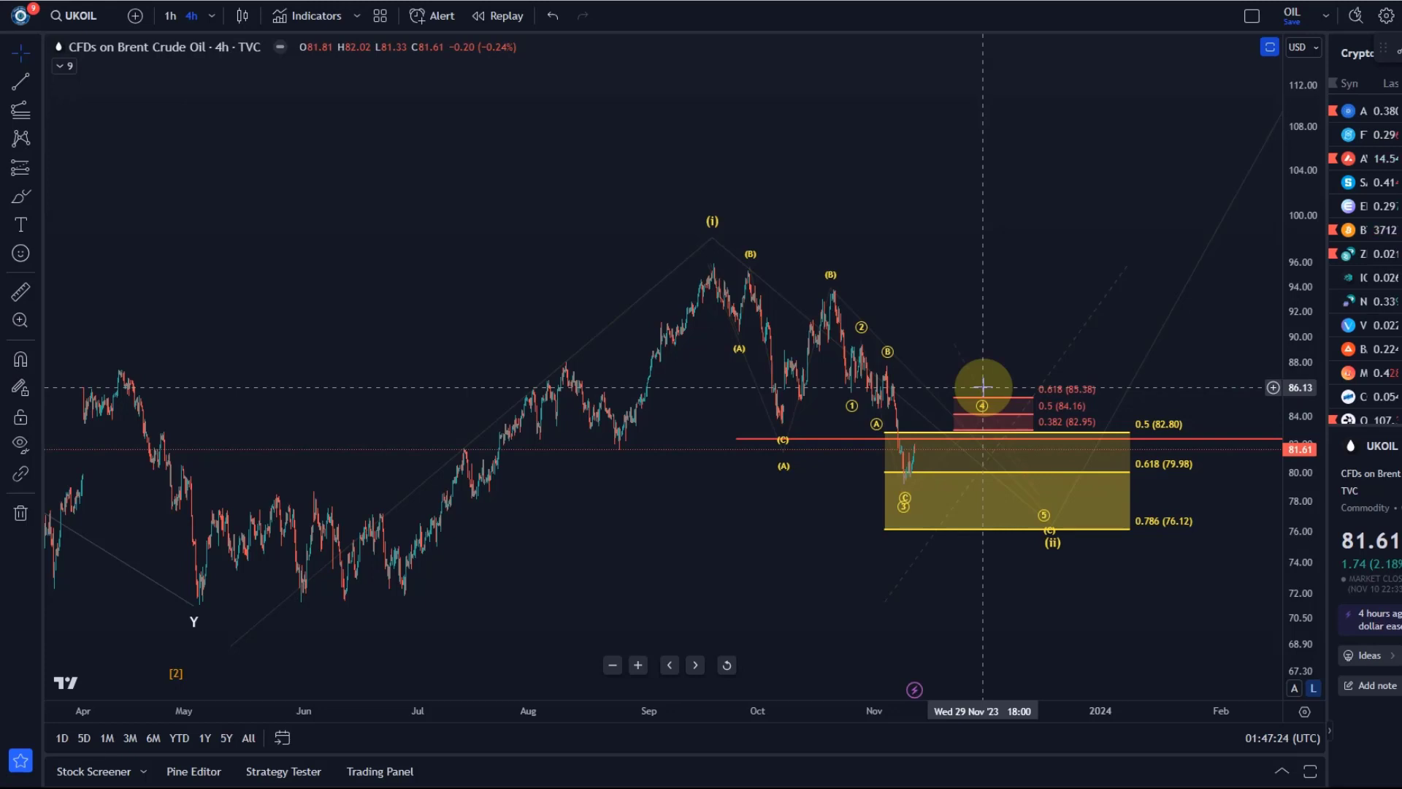
Inspect the [2]? target label and pan the Brent chart toward the Y low.
scroll(1023, 484, "down", 5)
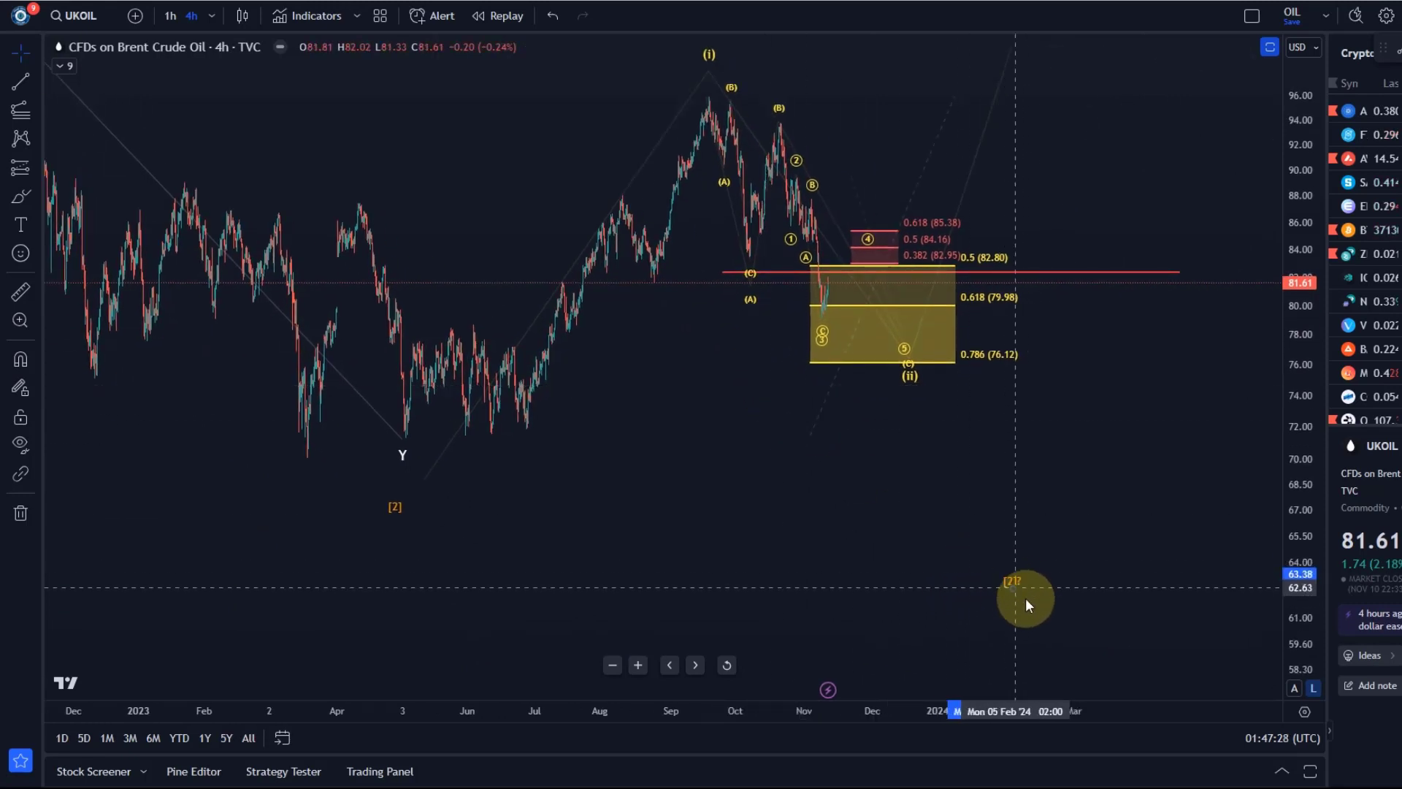
left_click(1009, 577)
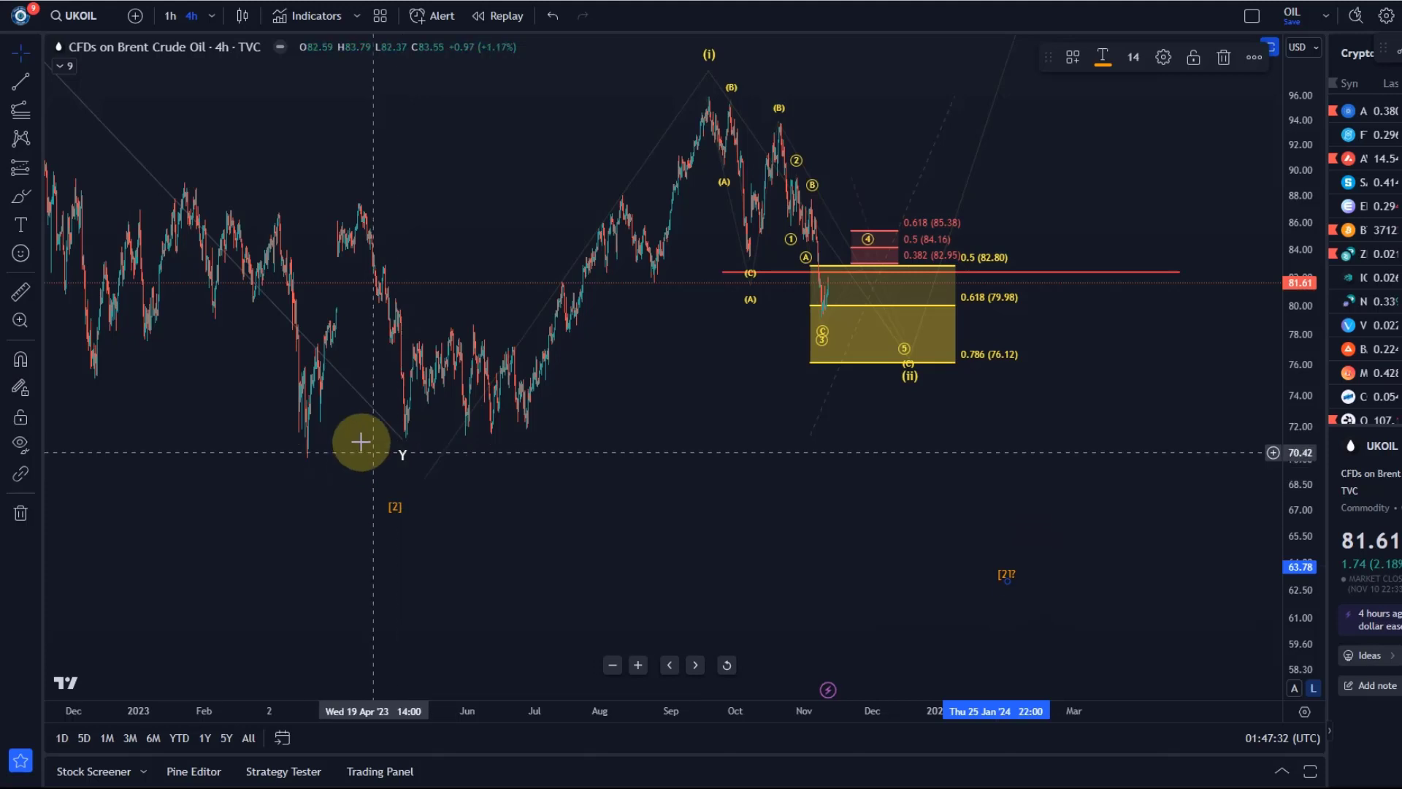
left_click_drag(852, 423, 814, 538)
scroll(814, 538, "up", 2)
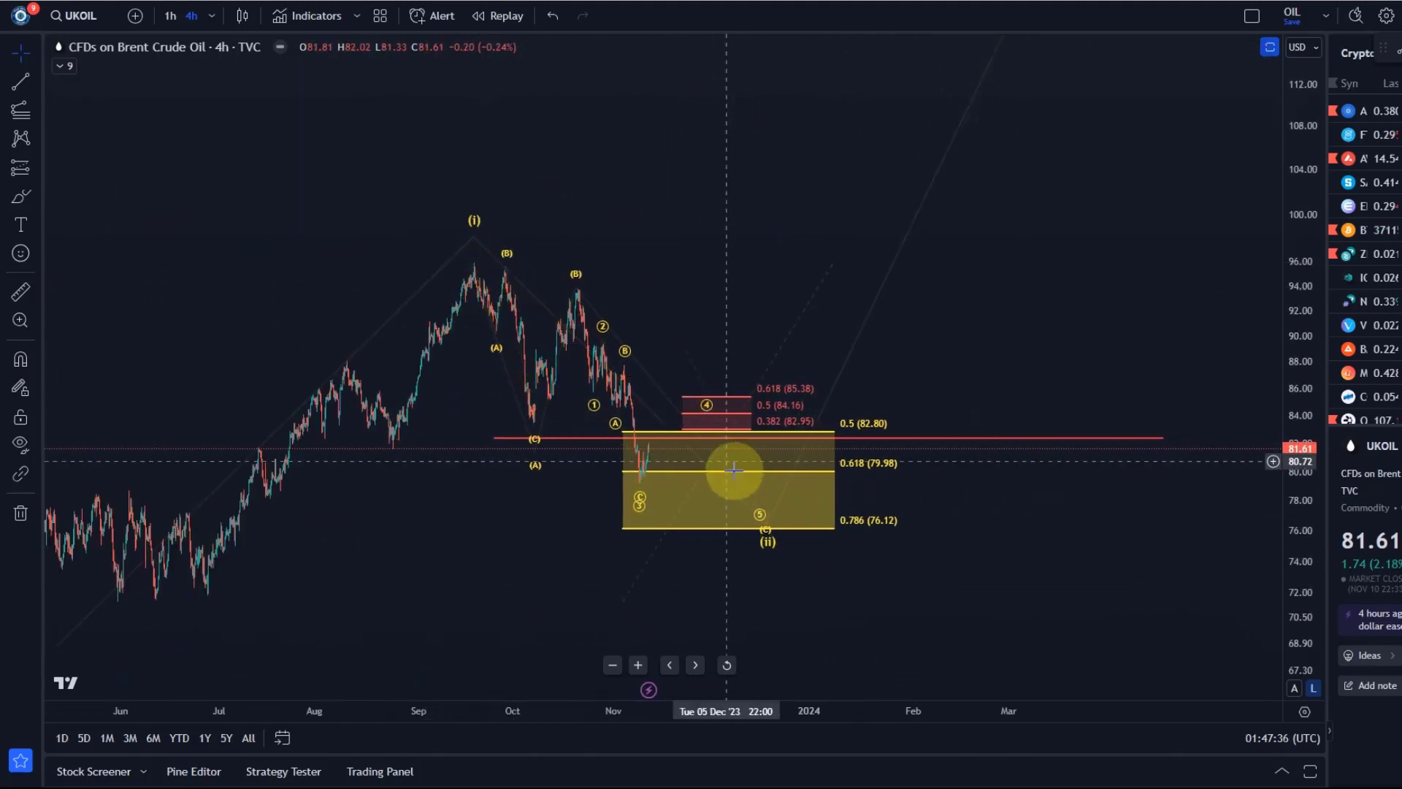
Review the Elliott wave count at wave 4, ending on the CL1! 4h chart.
left_click(642, 501)
left_click(663, 478)
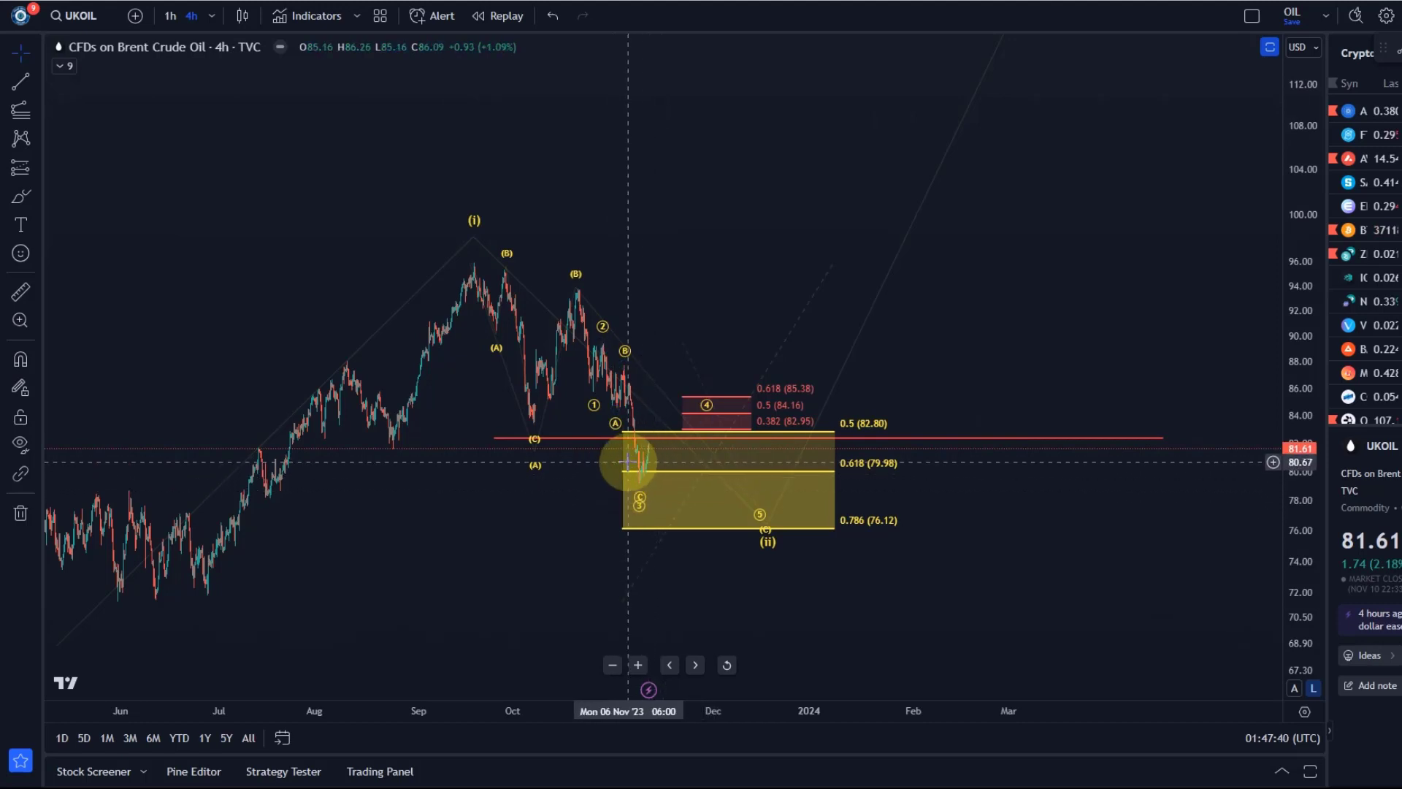
left_click(712, 417)
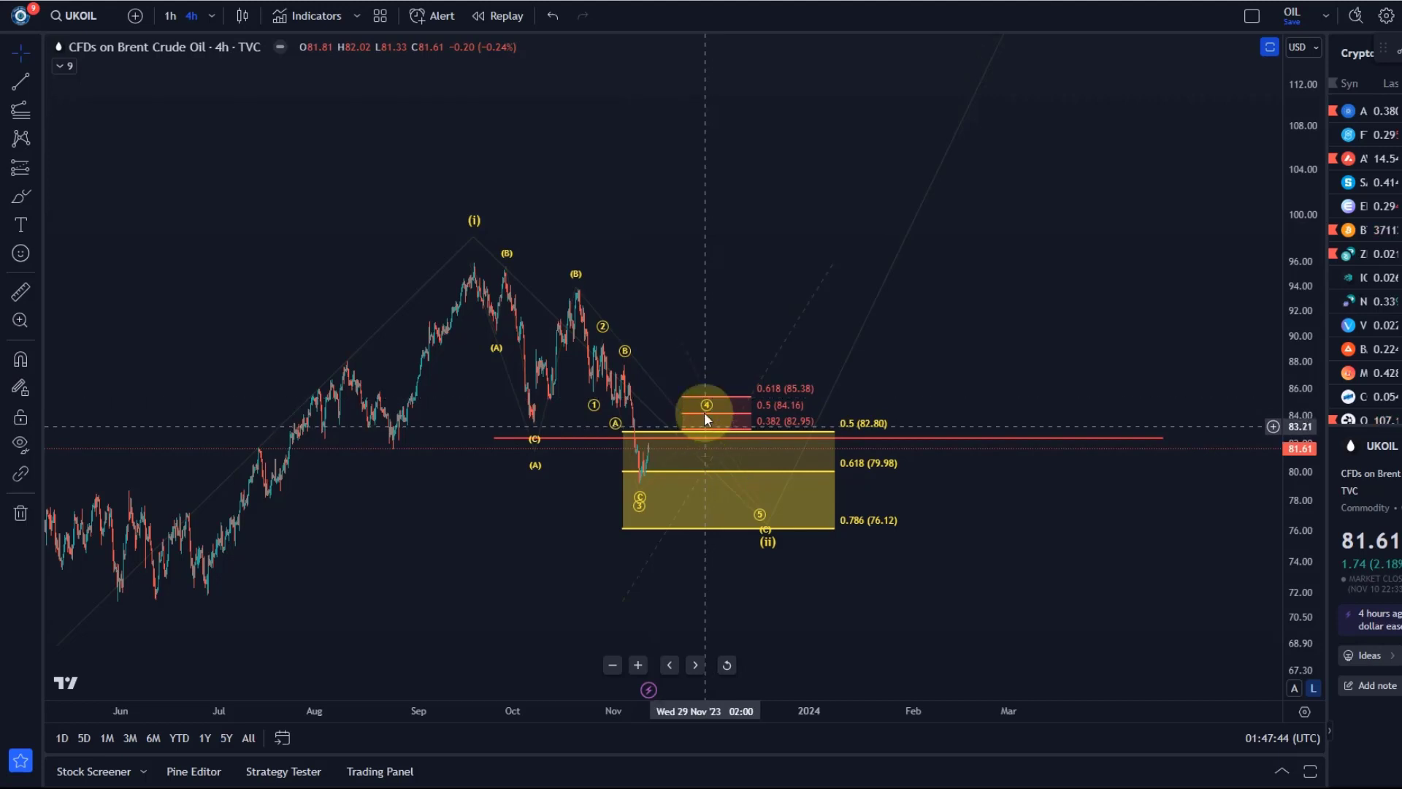
scroll(1067, 266, "down", 3)
scroll(760, 350, "up", 4)
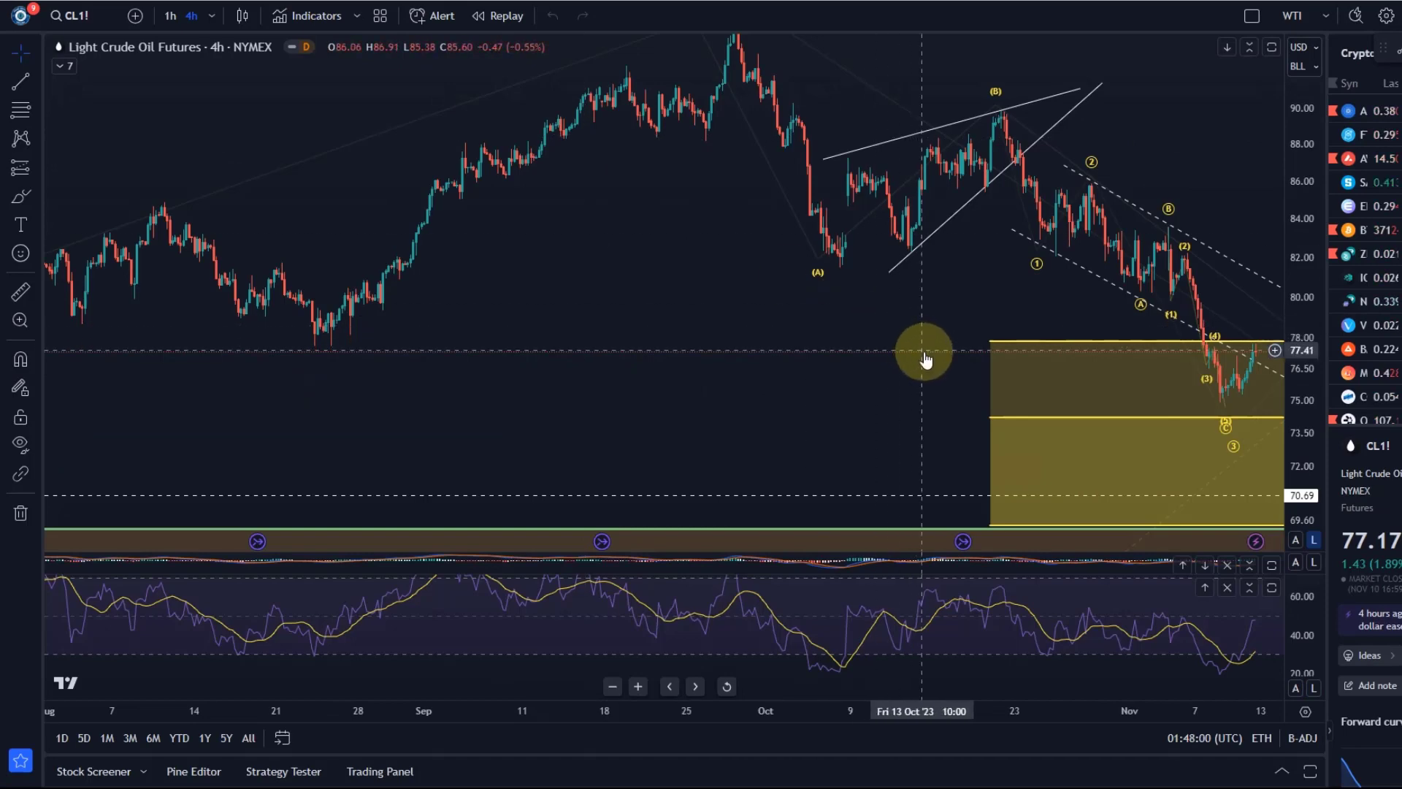
scroll(865, 330, "up", 2)
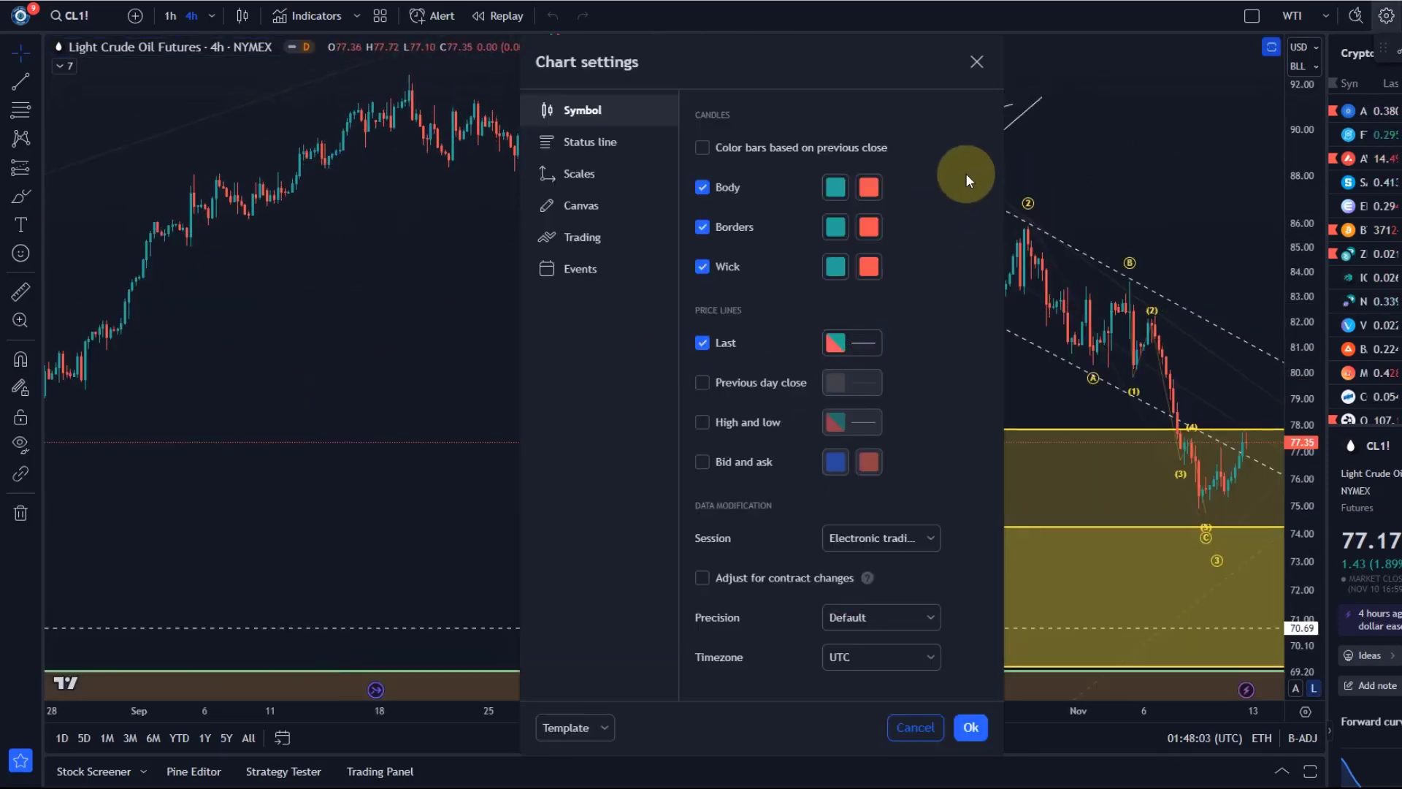
Close Chart settings and lower point 3 of the WTI 0–5 impulse count.
left_click(977, 62)
left_click_drag(917, 401, 376, 360)
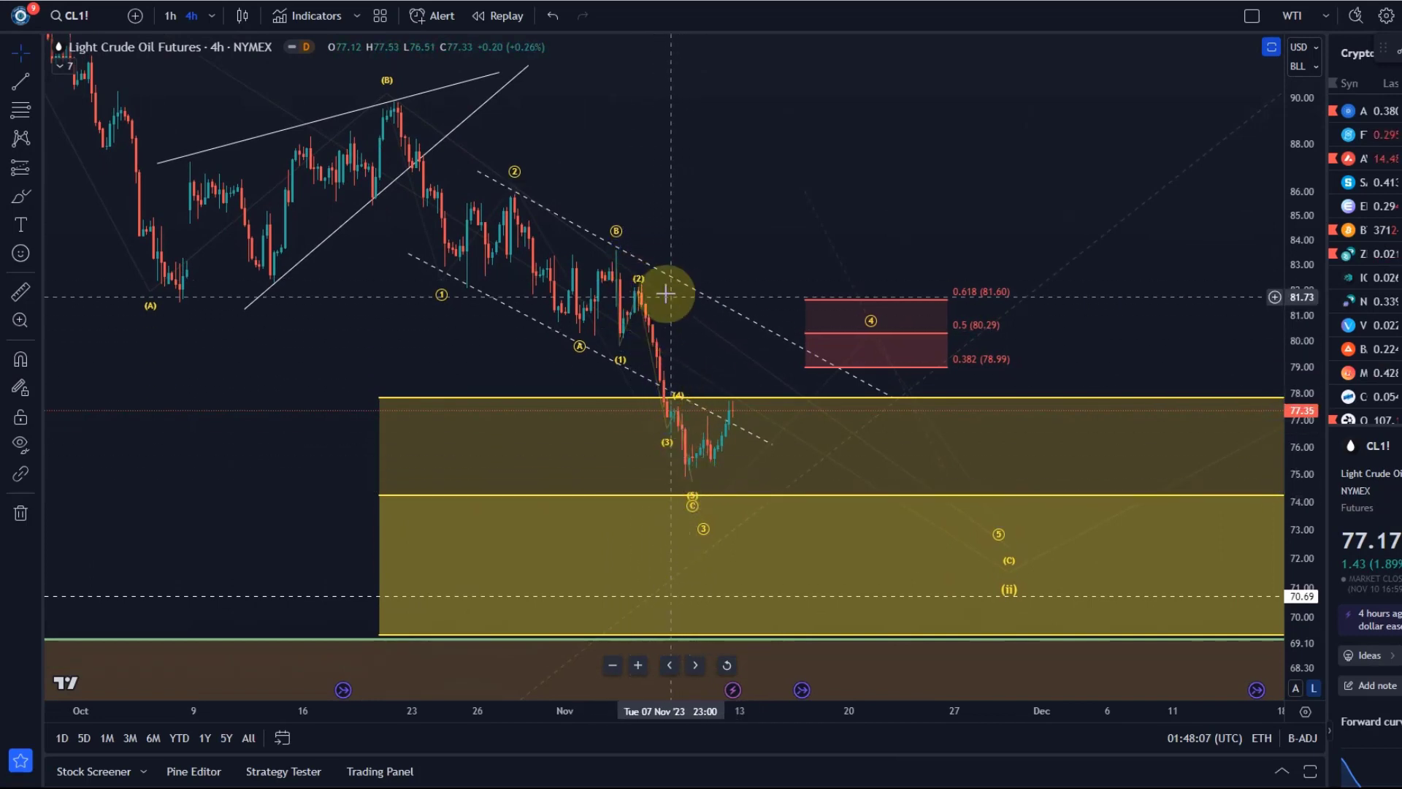
left_click(672, 466)
left_click_drag(702, 516, 696, 533)
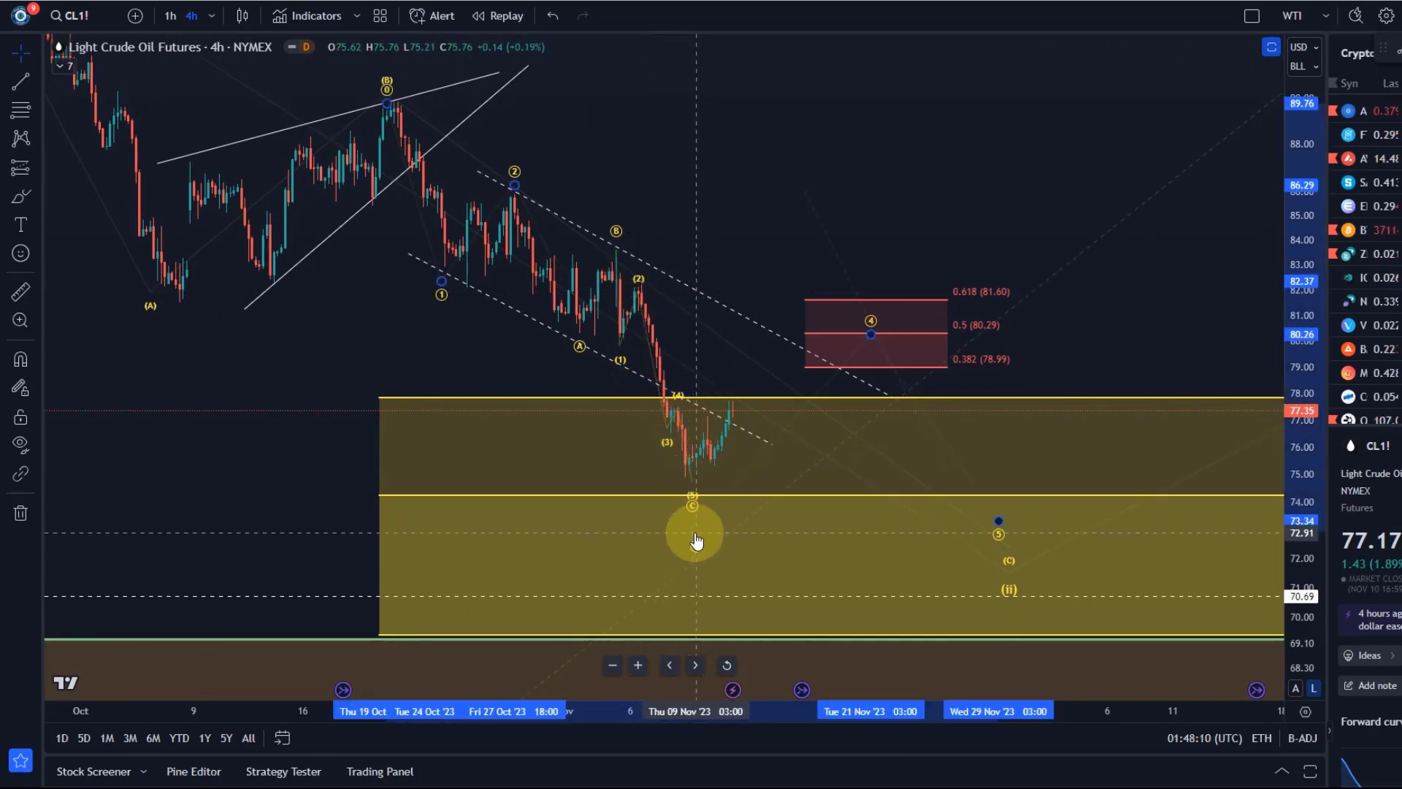
left_click(906, 374)
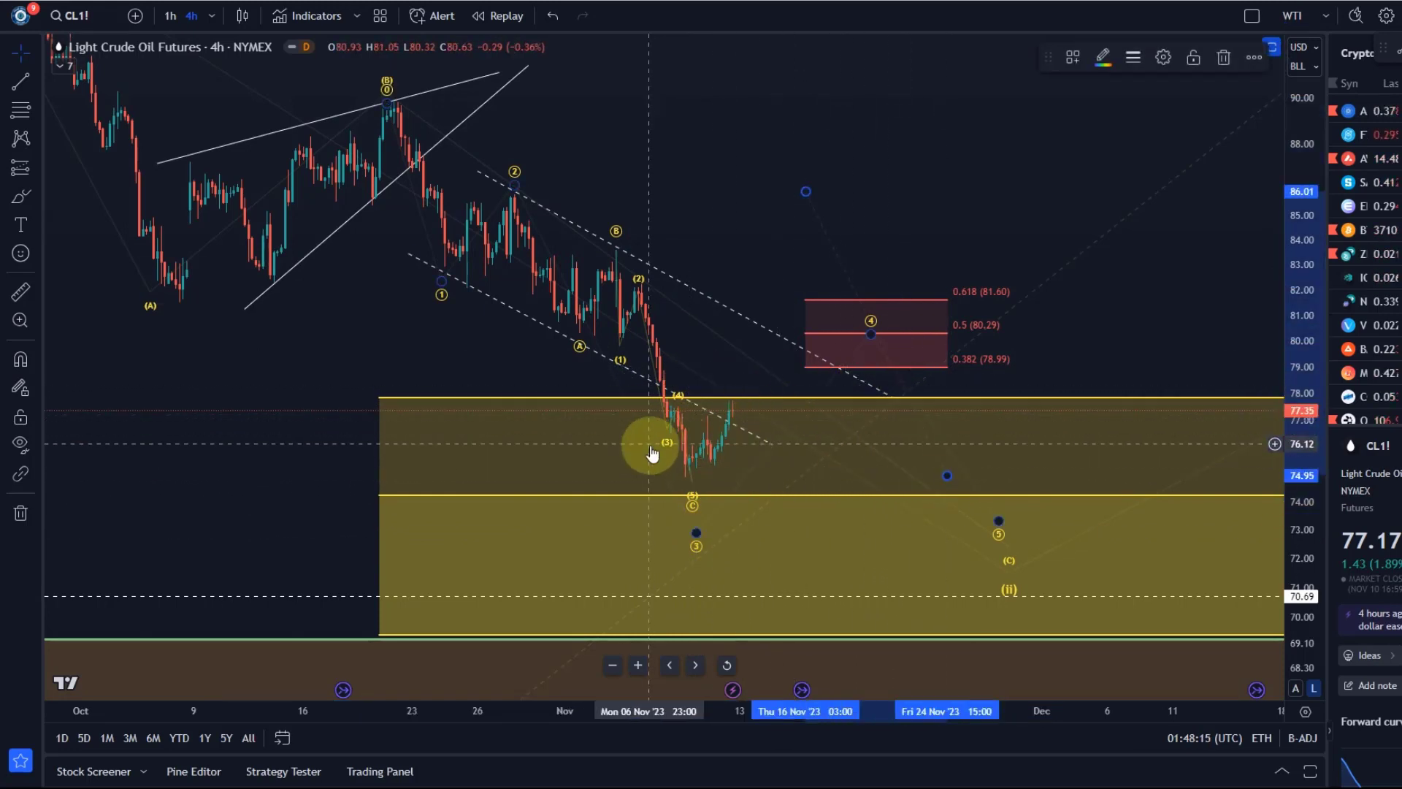
Nudge wave point 4 and widen the view to show the Fib labels down to 0.786.
scroll(1004, 290, "down", 5)
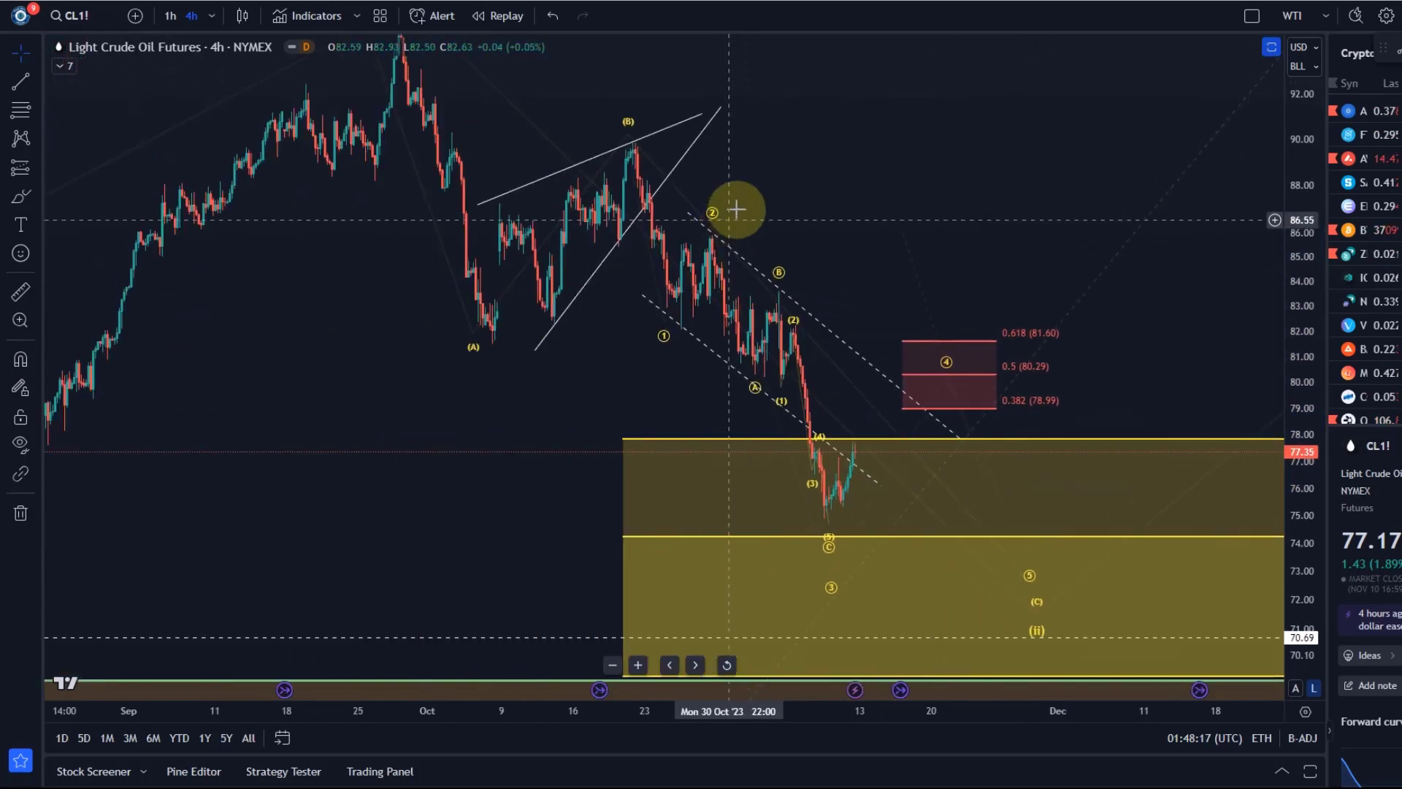
left_click_drag(909, 198, 701, 147)
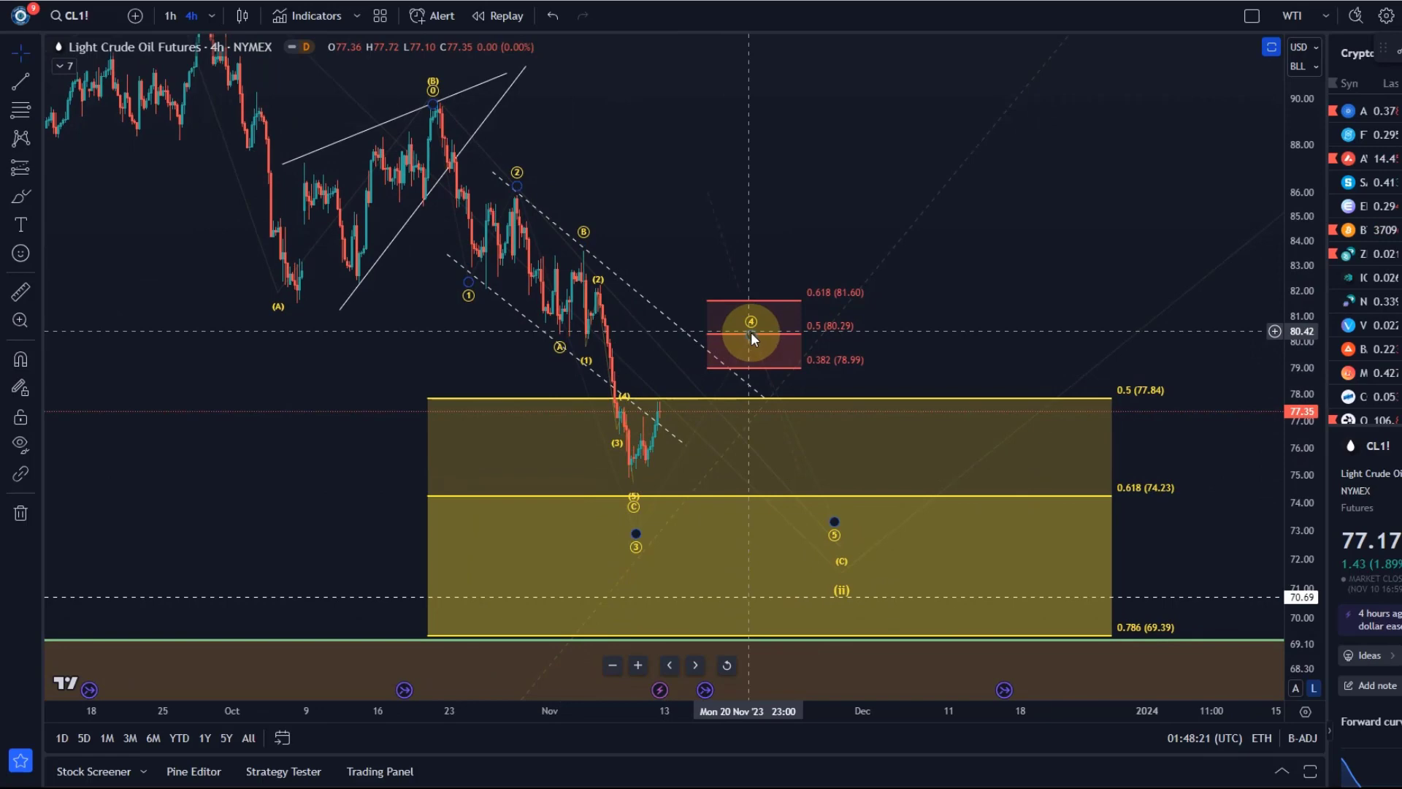
mouse_move(751, 333)
left_mouse_down()
mouse_move(728, 336)
mouse_move(751, 344)
left_mouse_up()
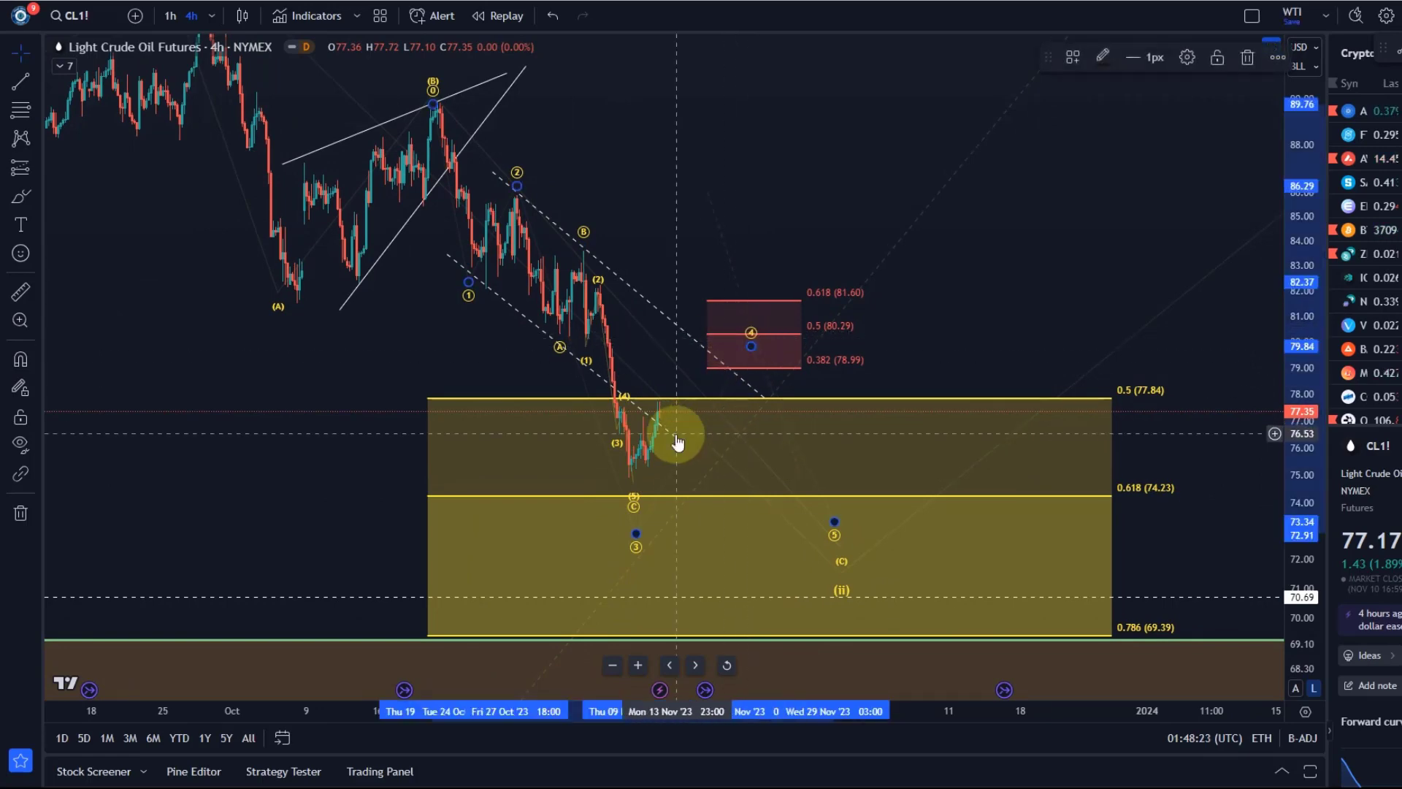
scroll(1040, 338, "down", 2)
left_click_drag(1274, 322, 1283, 563)
scroll(710, 475, "down", 4)
left_click_drag(851, 416, 664, 330)
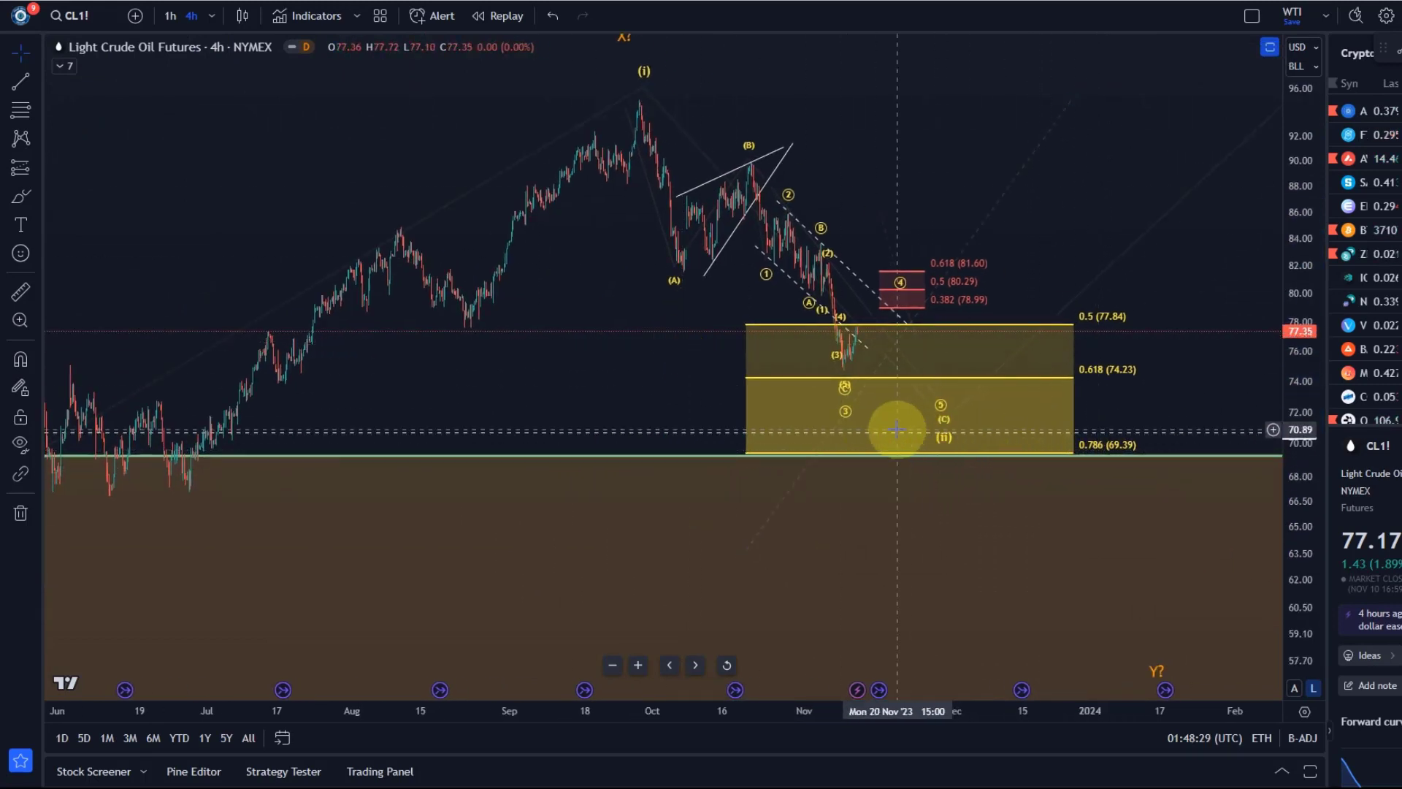
Pan to check the Y? projection label and the X? peak.
left_click(1040, 630)
mouse_move(1040, 630)
left_mouse_down()
mouse_move(920, 535)
mouse_move(934, 542)
left_mouse_up()
left_click(1056, 608)
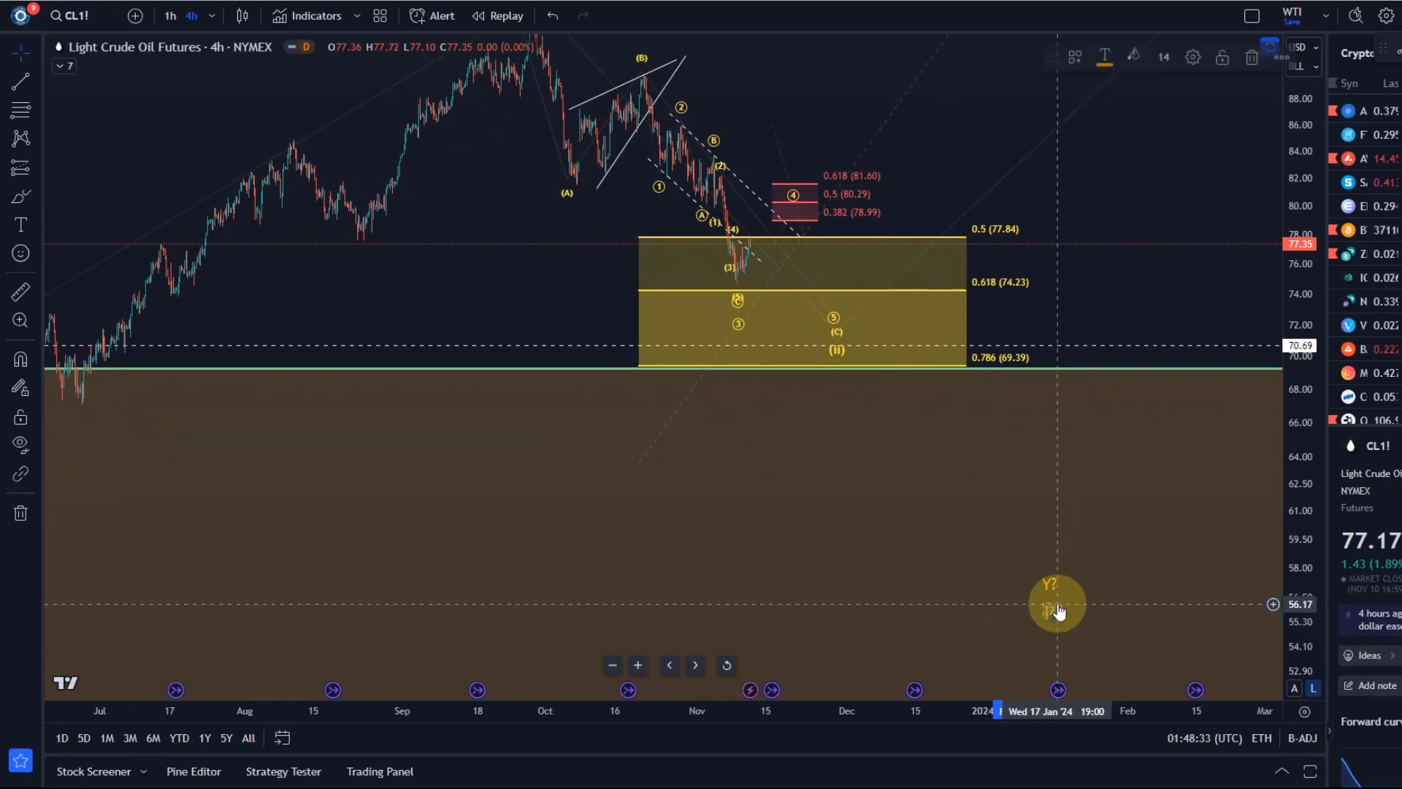
left_click(829, 443)
left_click_drag(830, 444, 922, 569)
left_click(832, 454)
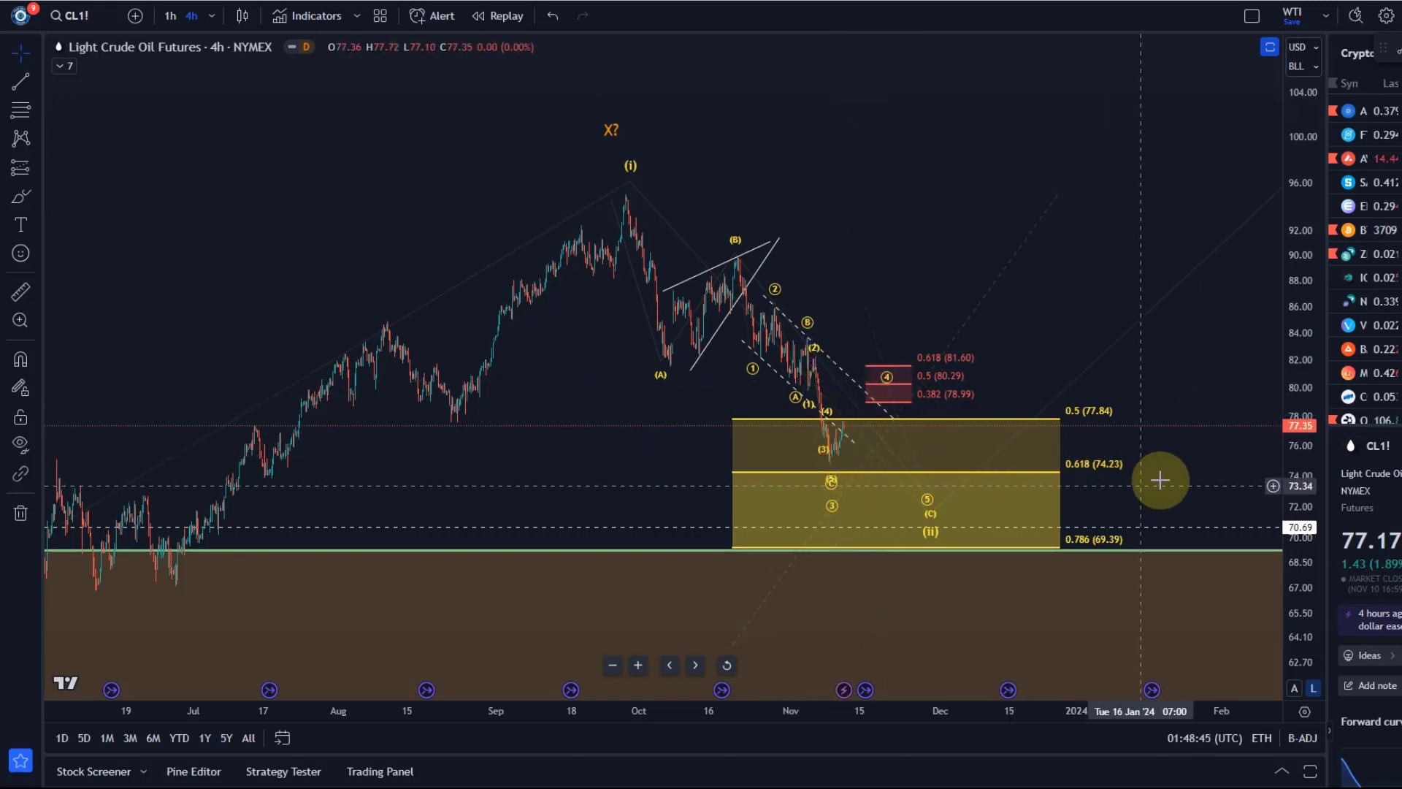
left_click_drag(1303, 483, 1308, 291)
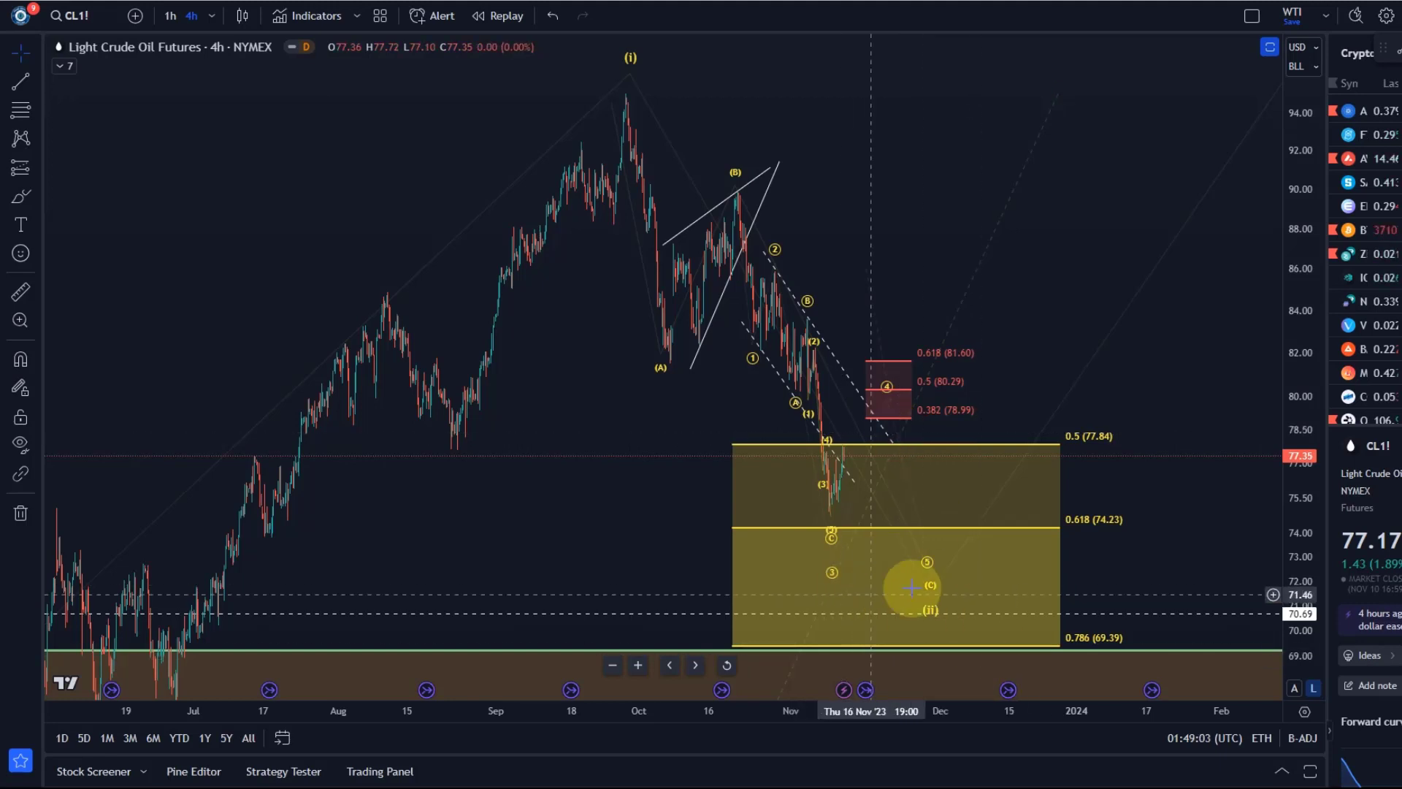
left_click(830, 532)
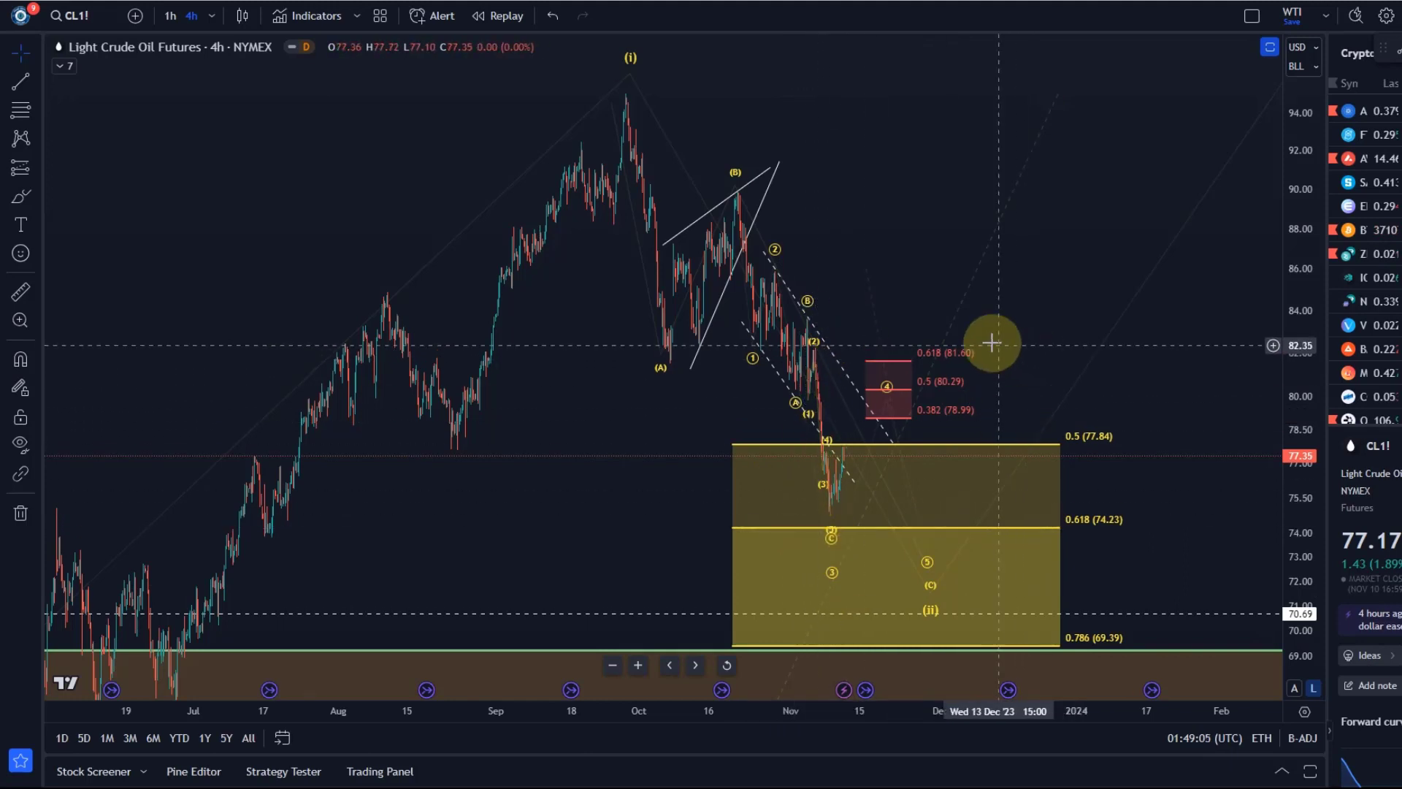
left_click(890, 394)
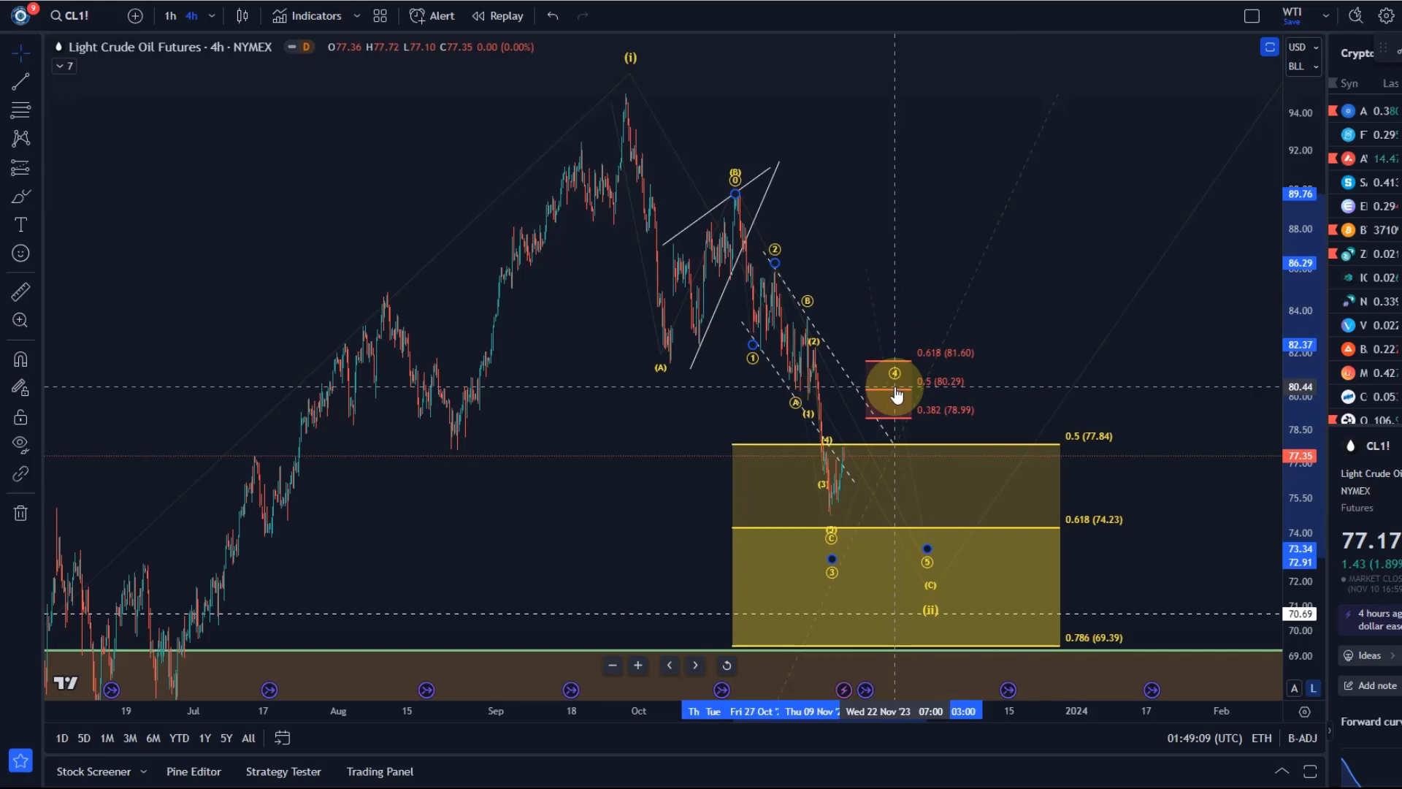